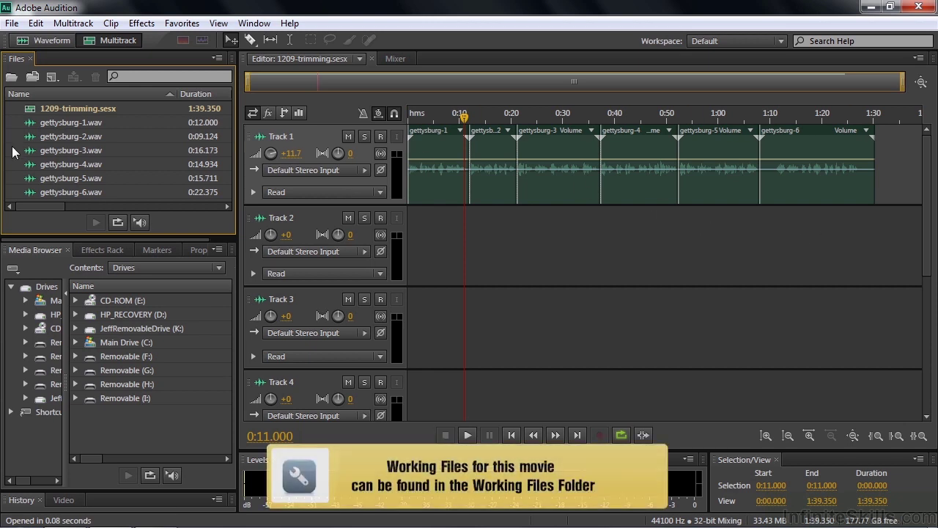
Look up the 1209-trimming.sesx session in the multitrack sessions folder of the import dialog, and cancel the import
{"action": "key", "text": "ctrl+i"}
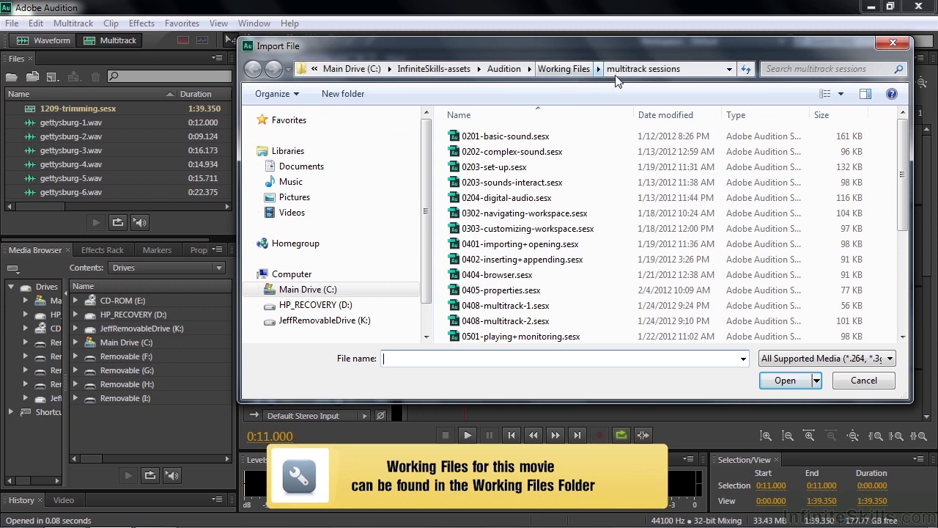
{"action": "scroll", "coordinate": [762, 165], "scroll_direction": "down", "scroll_amount": 4}
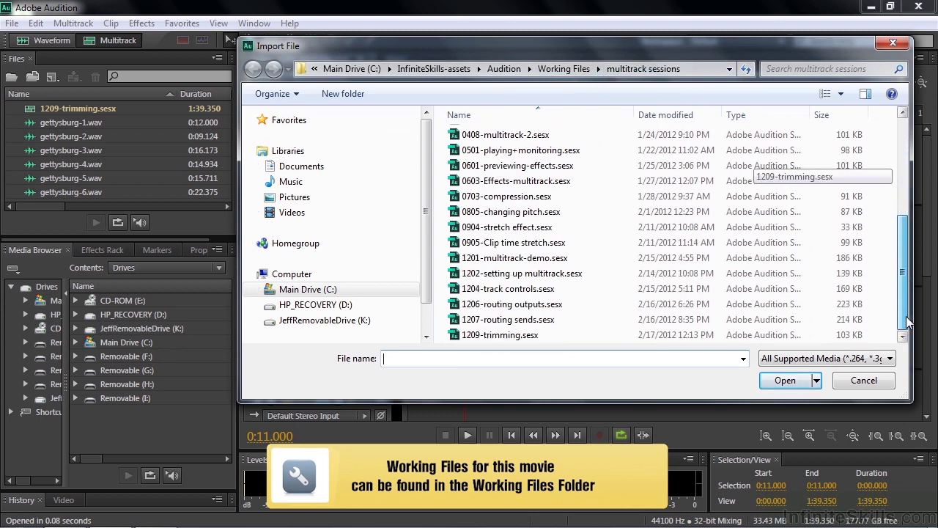
{"action": "left_click", "coordinate": [838, 380]}
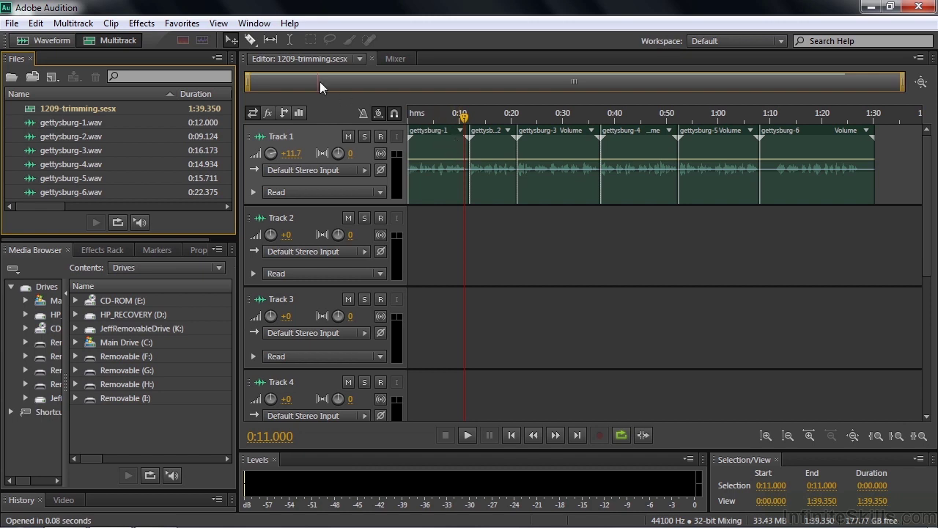
Play Track 1 from about 0:10 to hear the end of gettysburg-1, and stop playback just before gettysburg-2
{"action": "left_click", "coordinate": [230, 40]}
{"action": "left_click", "coordinate": [453, 116]}
{"action": "left_click_drag", "start_coordinate": [453, 116], "coordinate": [492, 144]}
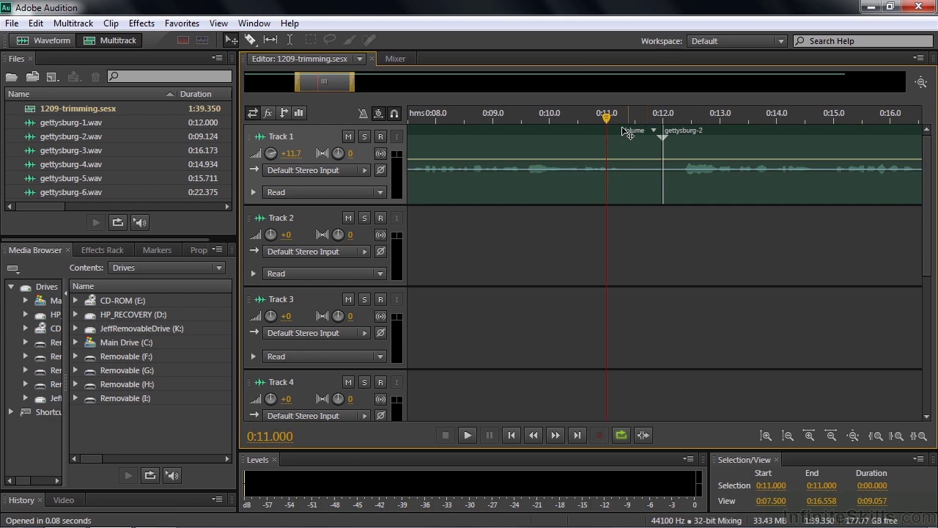
{"action": "left_click", "coordinate": [549, 220]}
{"action": "key", "text": "space"}
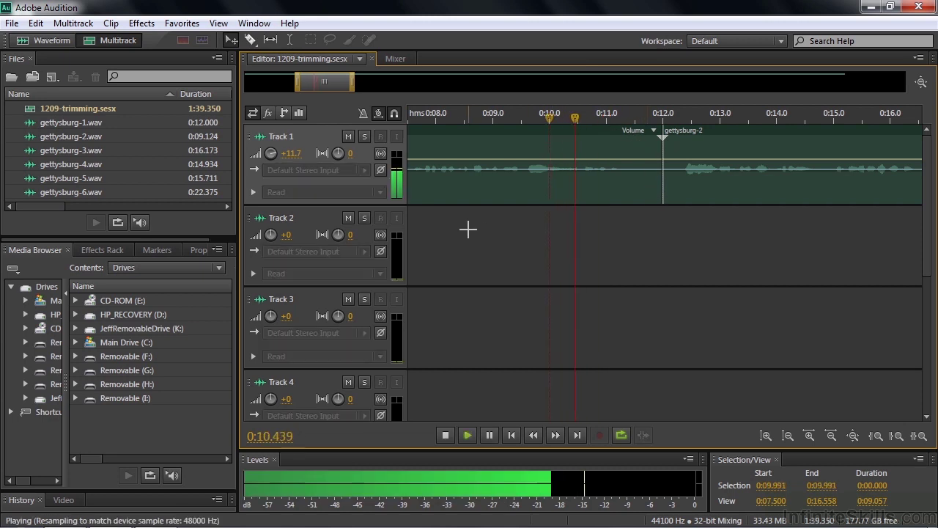
{"action": "key", "text": "space"}
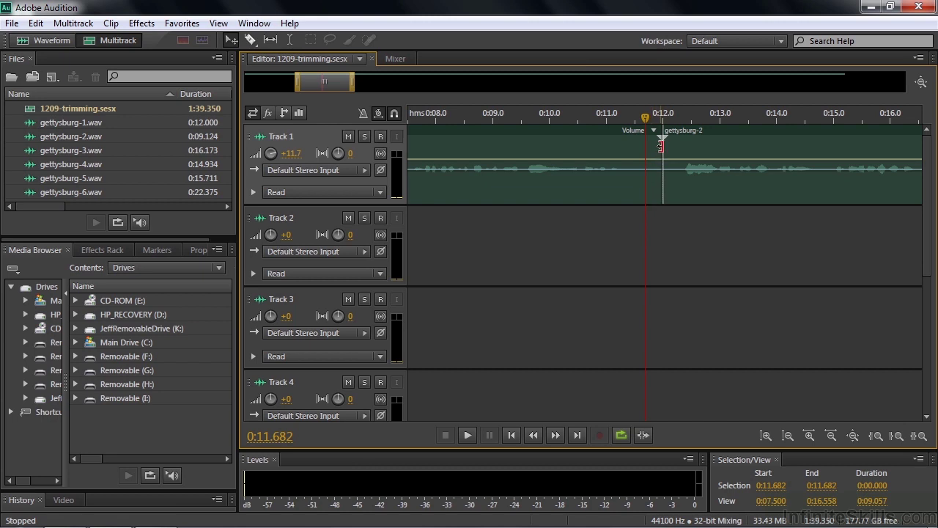
Try shortening the end of gettysburg-1 back to the playhead at 0:11.682, and undo the trim
{"action": "left_click_drag", "start_coordinate": [661, 143], "coordinate": [653, 145]}
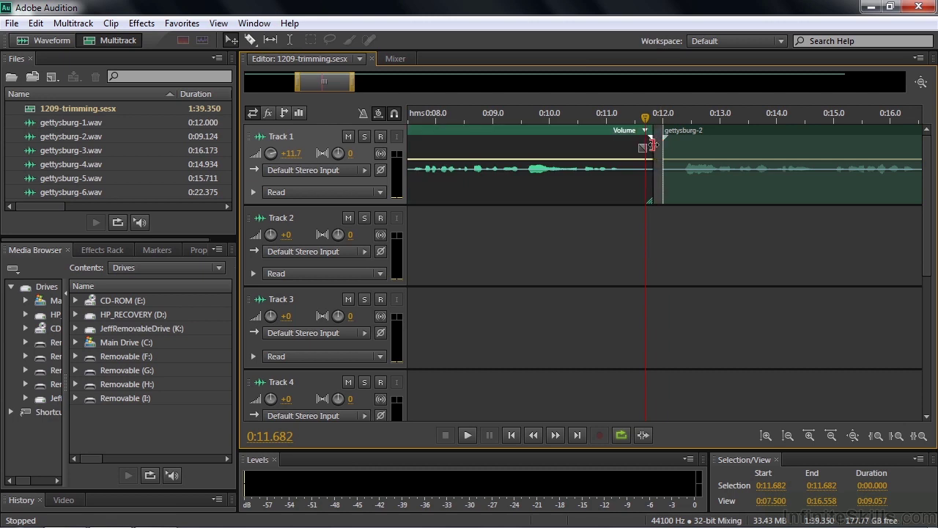
{"action": "left_click_drag", "start_coordinate": [652, 145], "coordinate": [646, 146]}
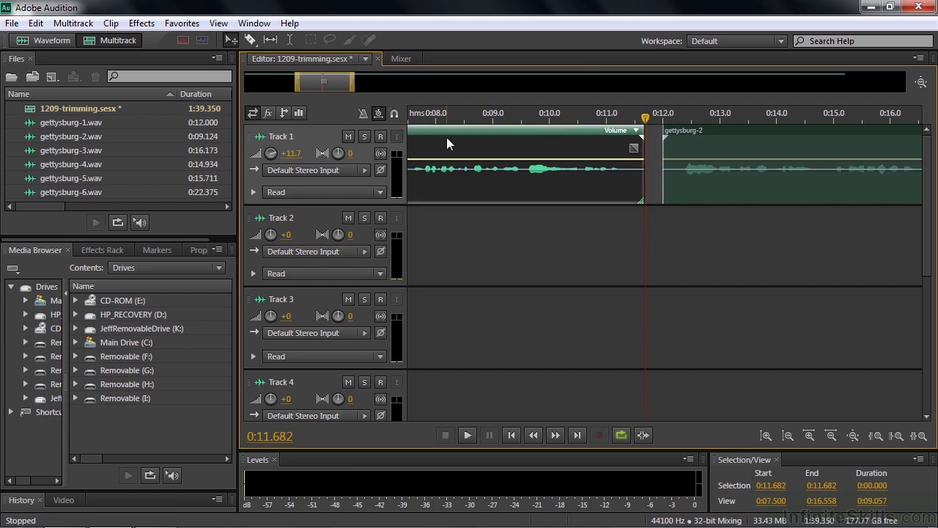
{"action": "key", "text": "ctrl+z"}
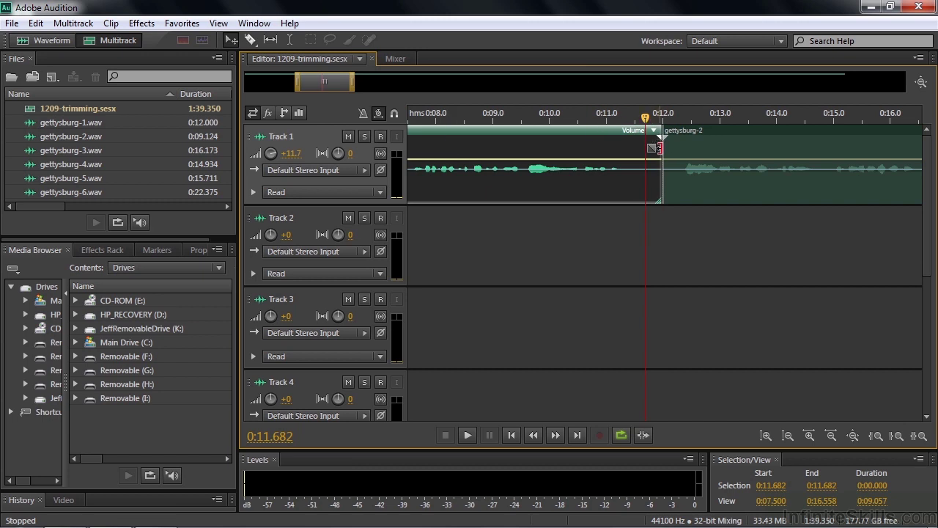
Trim the end of gettysburg-1 to the playhead at 0:11.682
{"action": "mouse_move", "coordinate": [660, 149]}
{"action": "left_mouse_down"}
{"action": "mouse_move", "coordinate": [641, 150]}
{"action": "mouse_move", "coordinate": [648, 156]}
{"action": "left_mouse_up"}
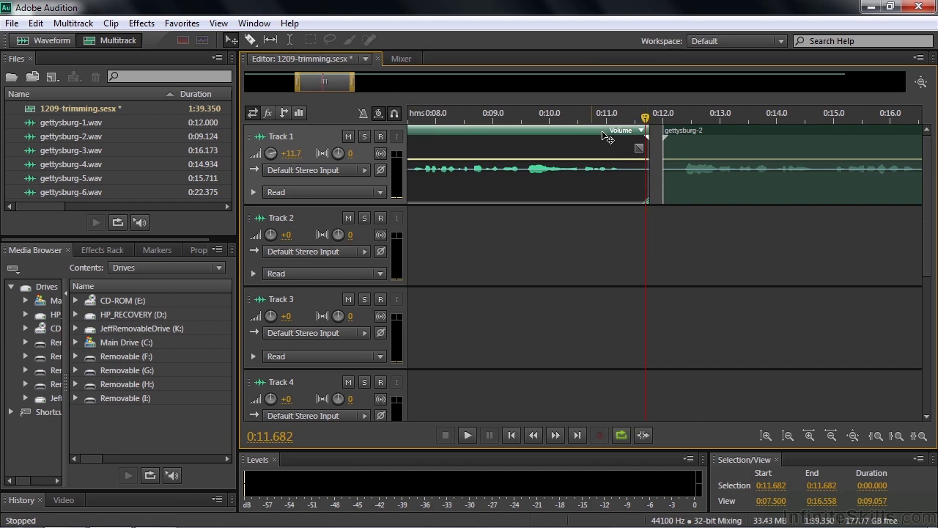
{"action": "left_click_drag", "start_coordinate": [646, 149], "coordinate": [643, 150]}
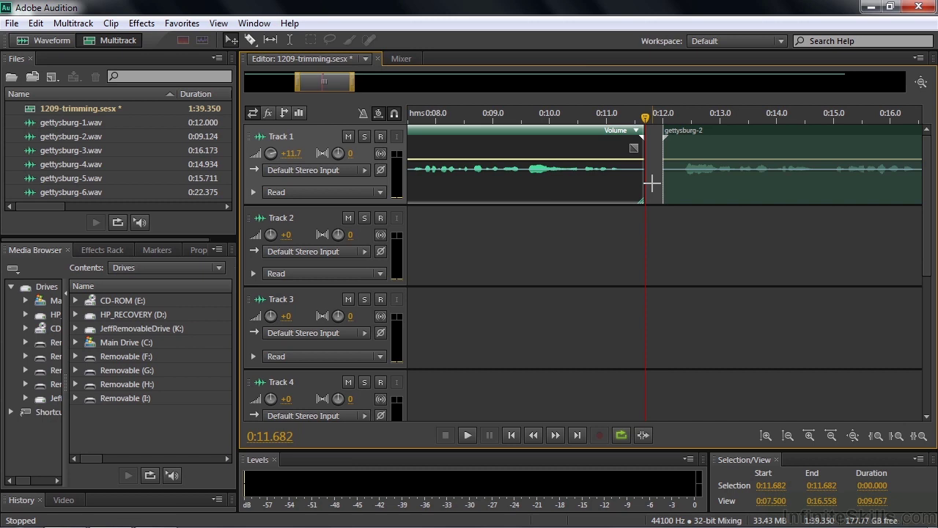
Try closing the gaps by hand by moving gettysburg-2 and gettysburg-3 against their preceding clips, and undo both moves
{"action": "scroll", "coordinate": [652, 183], "scroll_direction": "down", "scroll_amount": 5}
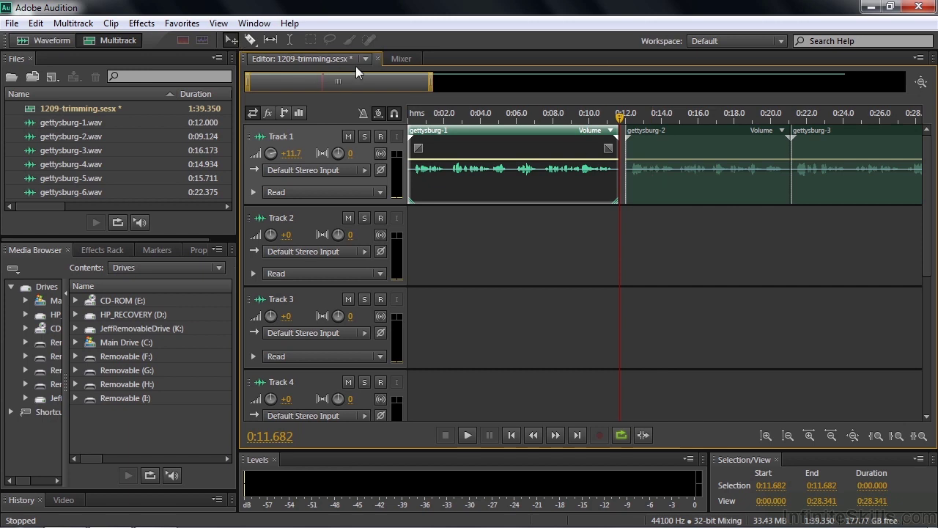
{"action": "left_click", "coordinate": [697, 136]}
{"action": "left_click_drag", "start_coordinate": [697, 135], "coordinate": [691, 135]}
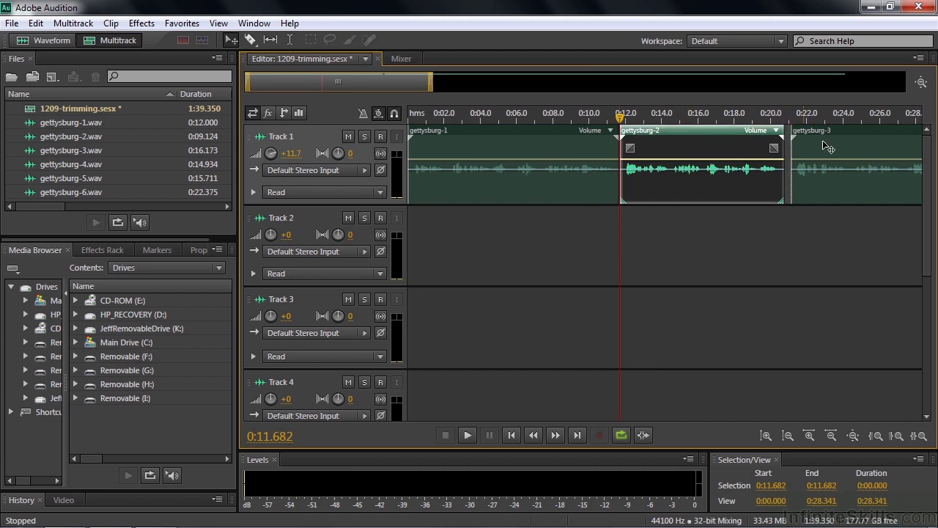
{"action": "left_click_drag", "start_coordinate": [846, 138], "coordinate": [836, 130]}
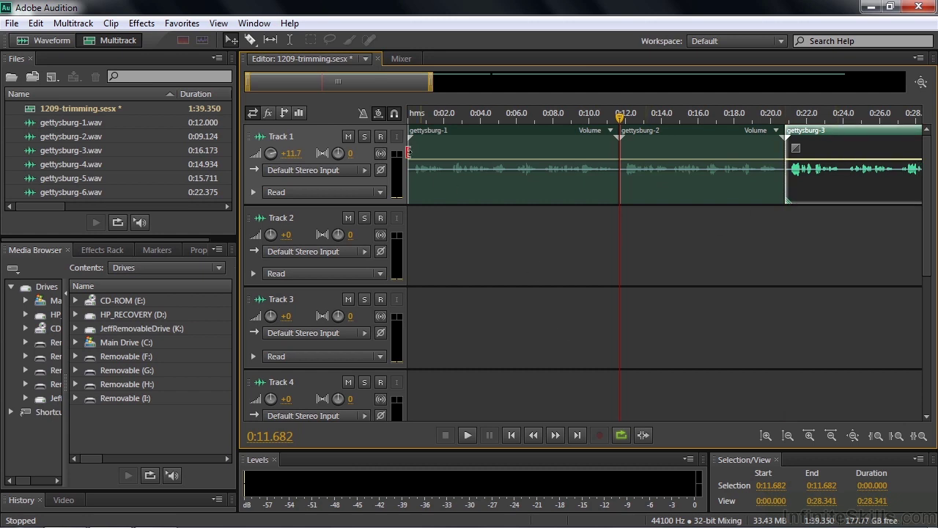
{"action": "left_click_drag", "start_coordinate": [335, 82], "coordinate": [415, 103]}
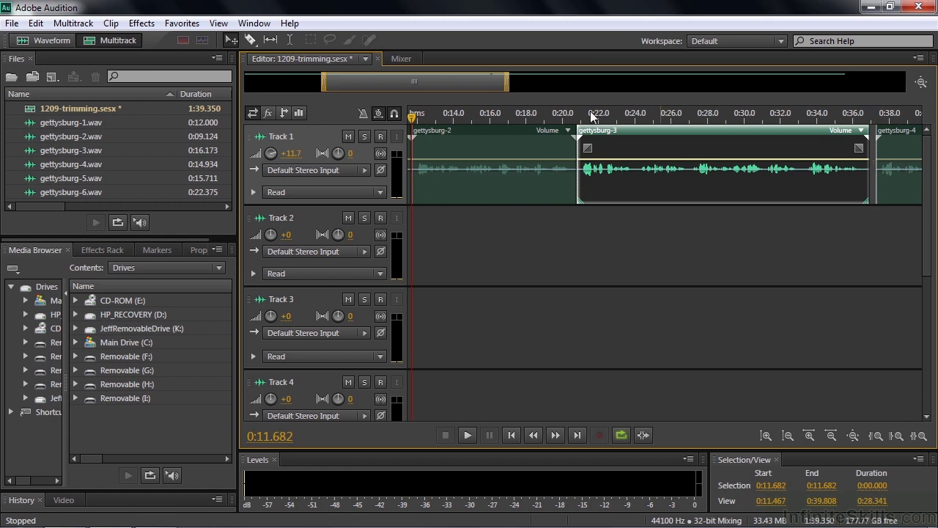
{"action": "left_click_drag", "start_coordinate": [415, 84], "coordinate": [360, 82]}
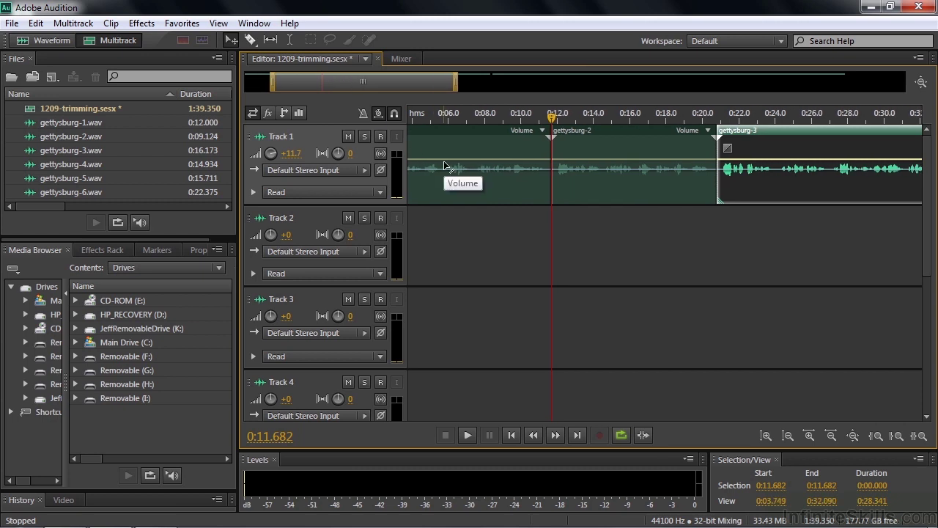
{"action": "key", "text": "alt+period"}
{"action": "key", "text": "alt+period"}
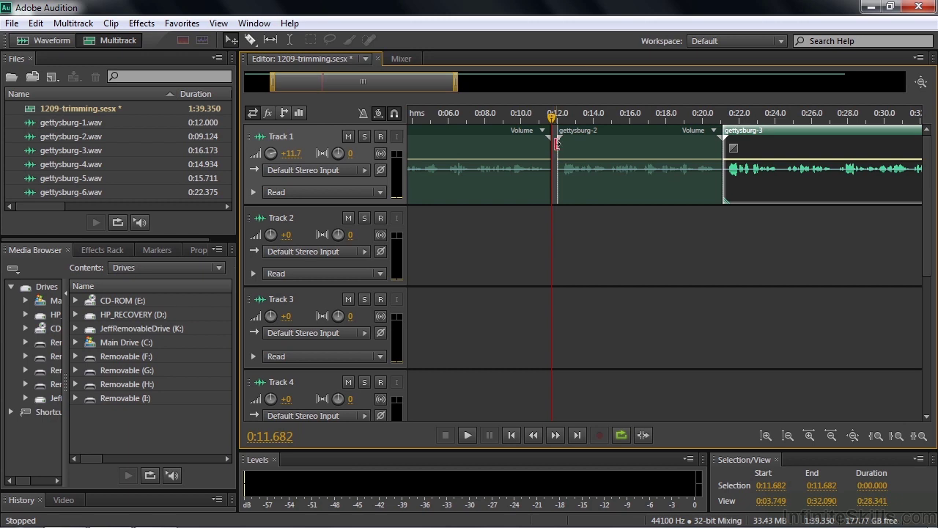
Ripple delete the gap between gettysburg-1 and gettysburg-2 on Track 1
{"action": "left_click_drag", "start_coordinate": [524, 118], "coordinate": [573, 117]}
{"action": "right_click", "coordinate": [717, 152]}
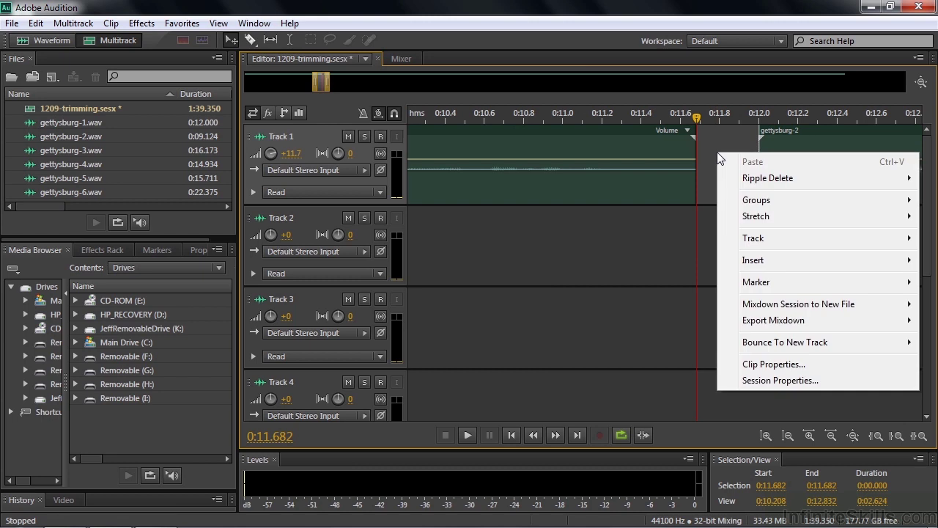
{"action": "mouse_move", "coordinate": [751, 180]}
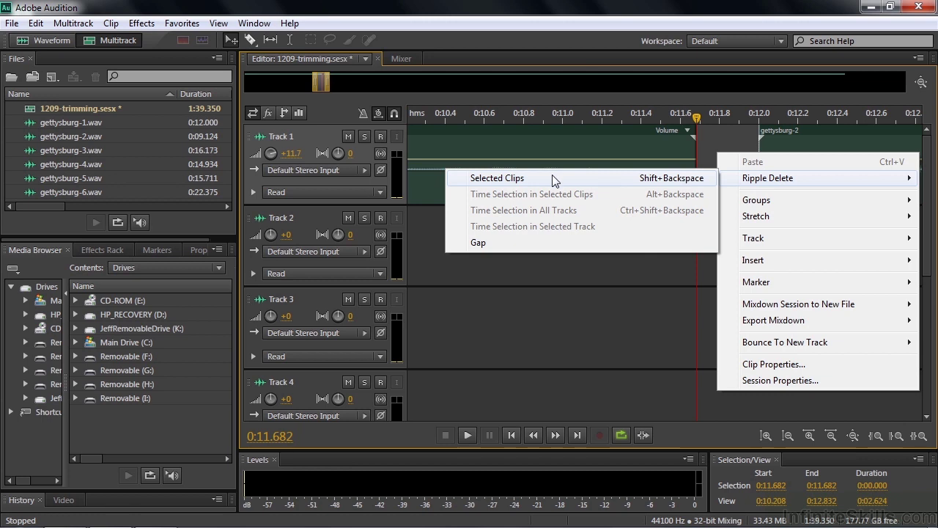
{"action": "left_click", "coordinate": [489, 245]}
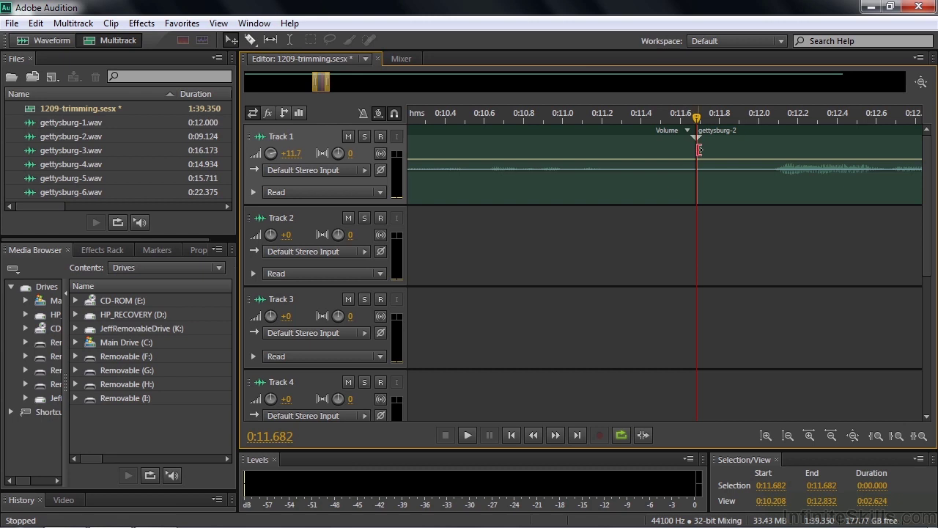
Trim the silent start of gettysburg-2 to about 0:12.05 on the timeline, and ripple delete the gap it leaves
{"action": "left_click_drag", "start_coordinate": [699, 149], "coordinate": [769, 155]}
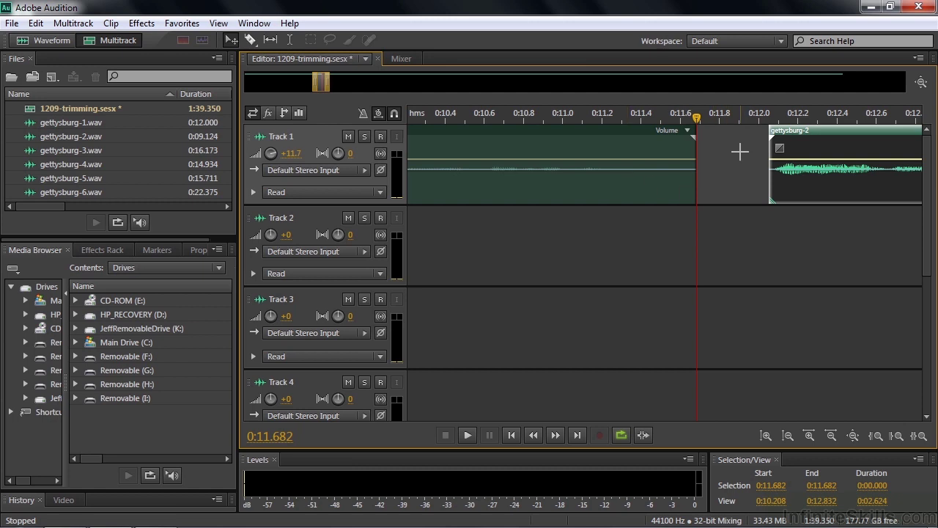
{"action": "left_click", "coordinate": [36, 23]}
{"action": "mouse_move", "coordinate": [67, 269]}
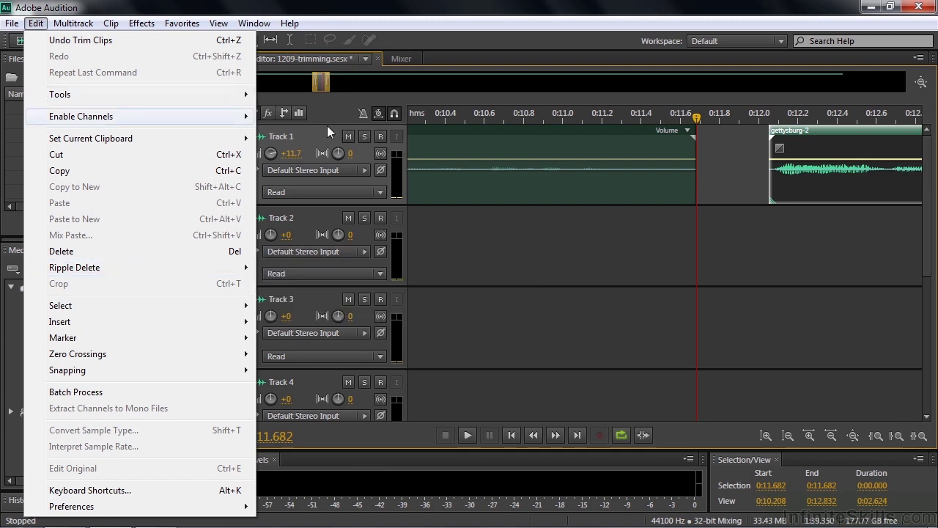
{"action": "right_click", "coordinate": [719, 148]}
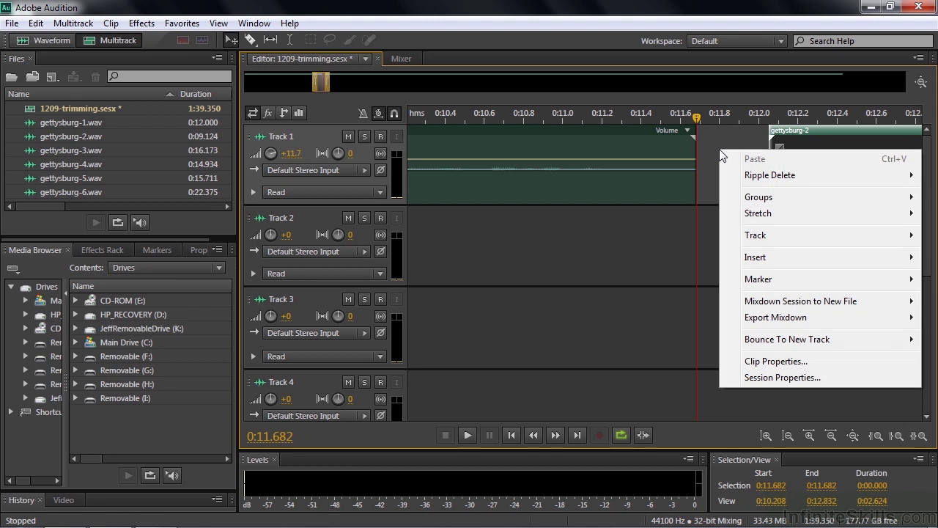
{"action": "mouse_move", "coordinate": [747, 181]}
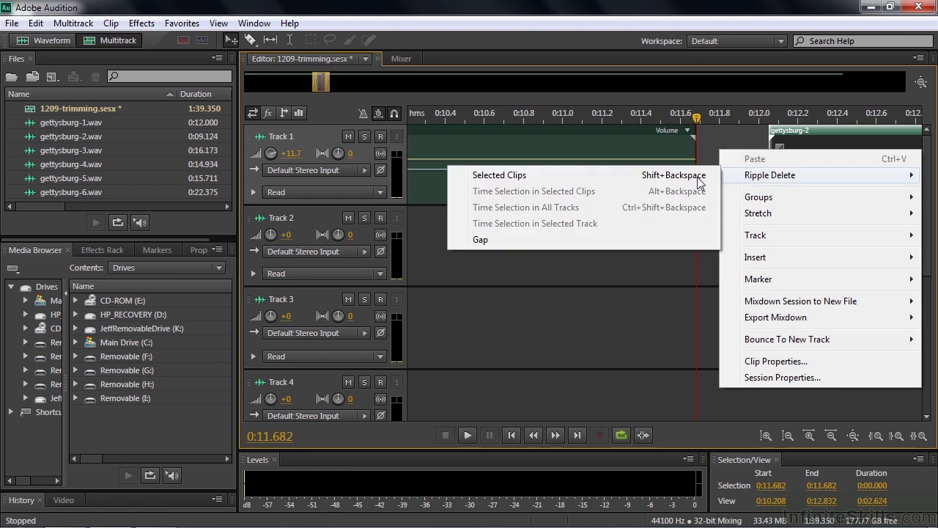
{"action": "left_click", "coordinate": [487, 239]}
Play the edited transition from gettysburg-1 into gettysburg-2, starting at about 0:10.57
{"action": "left_click_drag", "start_coordinate": [696, 117], "coordinate": [482, 148]}
{"action": "key", "text": "space"}
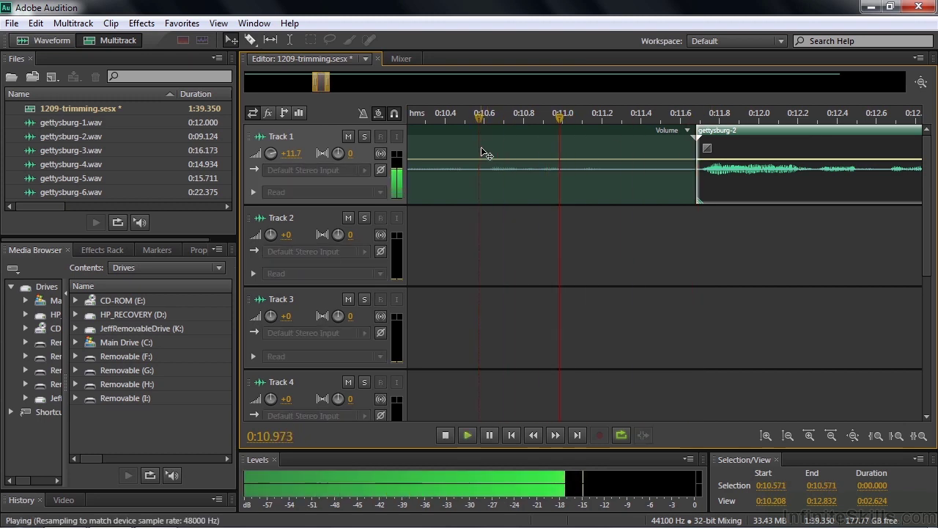
{"action": "key", "text": "space"}
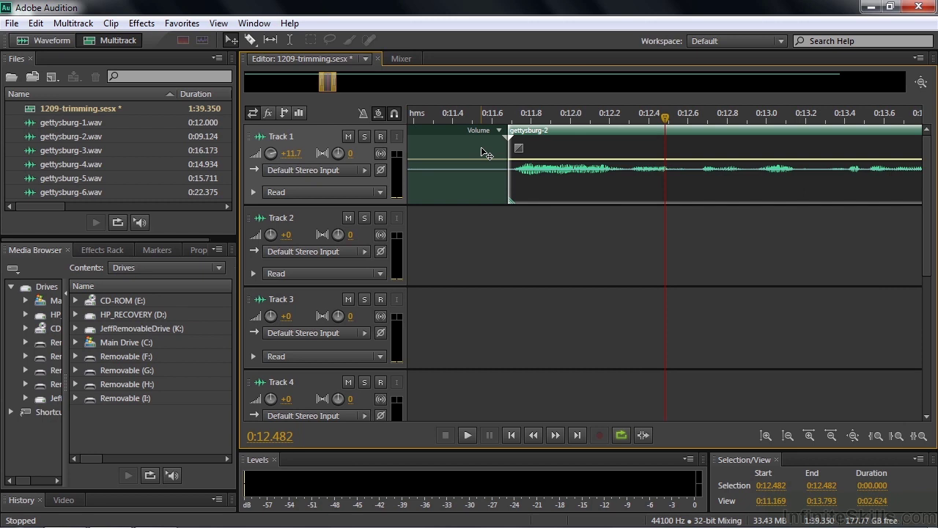
Select the time range from 1:10.000 to 1:26.799 in gettysburg-6 and trim the clip to that time selection
{"action": "left_click_drag", "start_coordinate": [331, 81], "coordinate": [729, 90]}
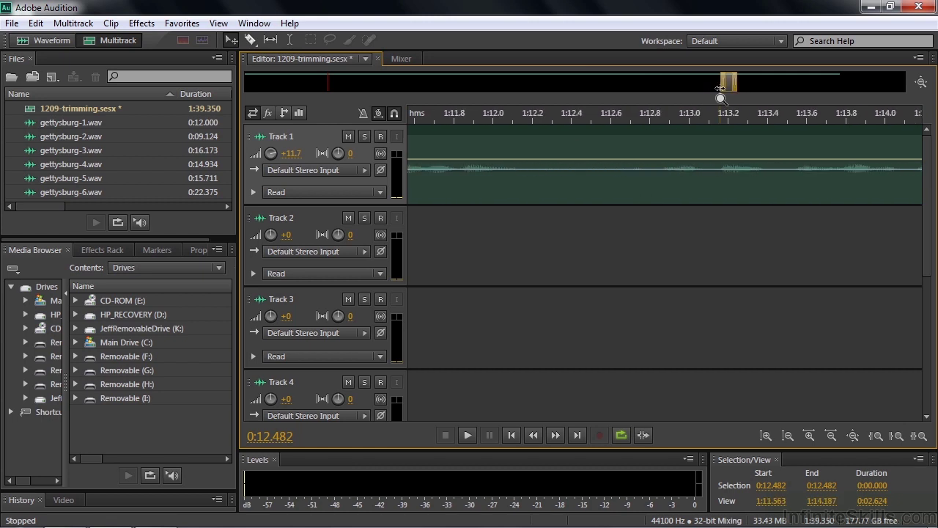
{"action": "scroll", "coordinate": [721, 88], "scroll_direction": "down", "scroll_amount": 10}
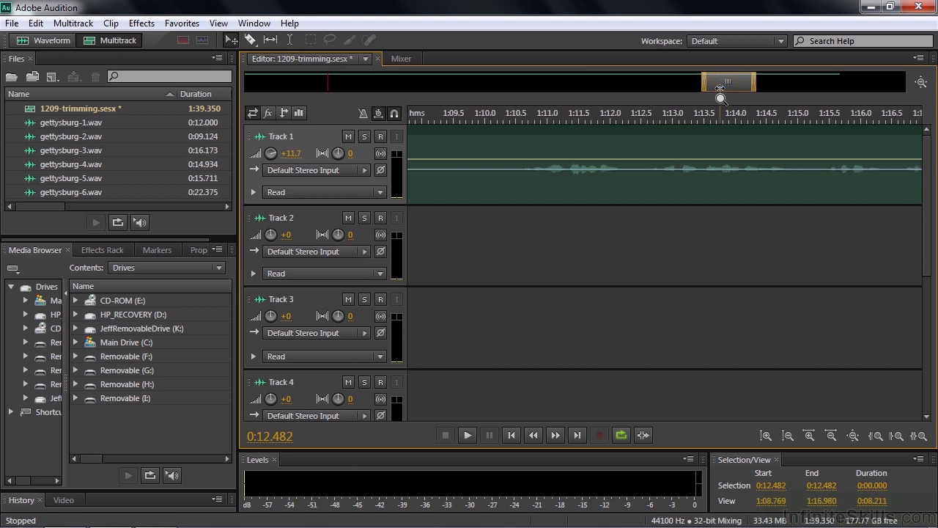
{"action": "scroll", "coordinate": [721, 91], "scroll_direction": "down", "scroll_amount": 2}
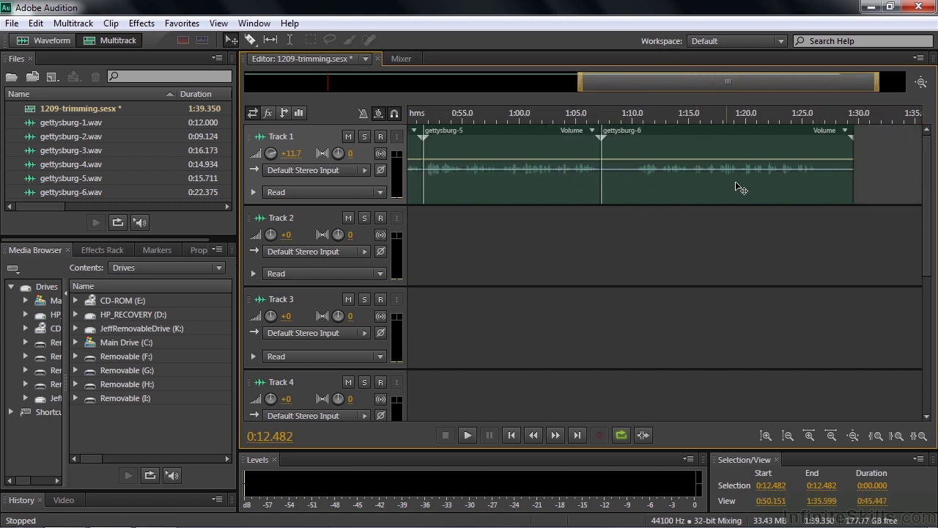
{"action": "left_click_drag", "start_coordinate": [729, 86], "coordinate": [760, 84]}
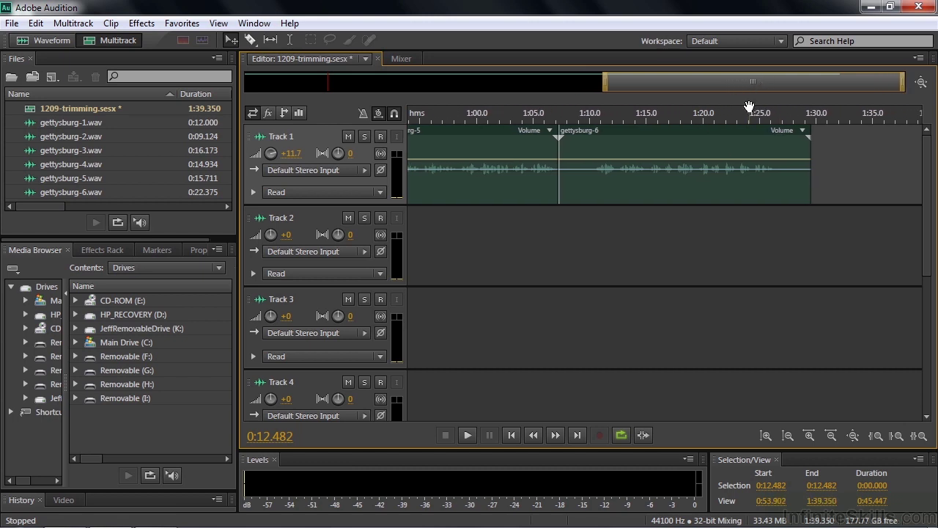
{"action": "key", "text": "equal"}
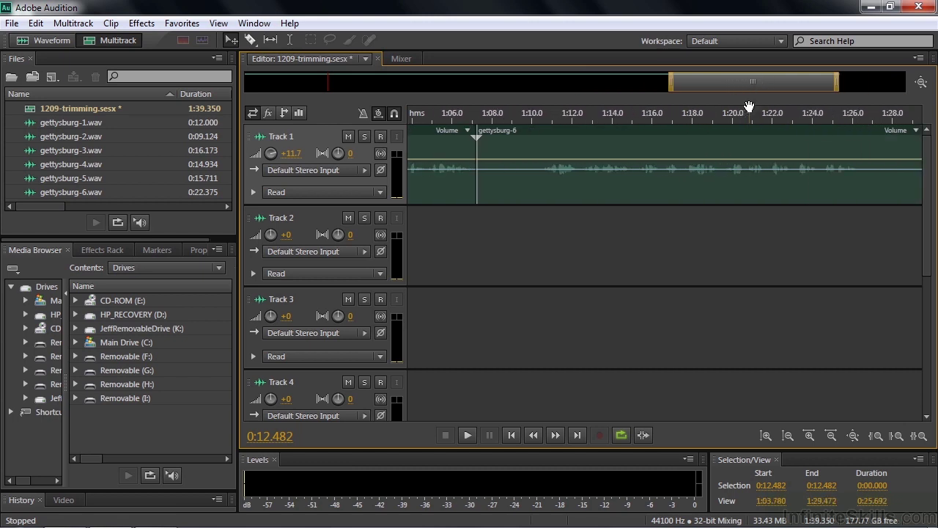
{"action": "key", "text": "minus"}
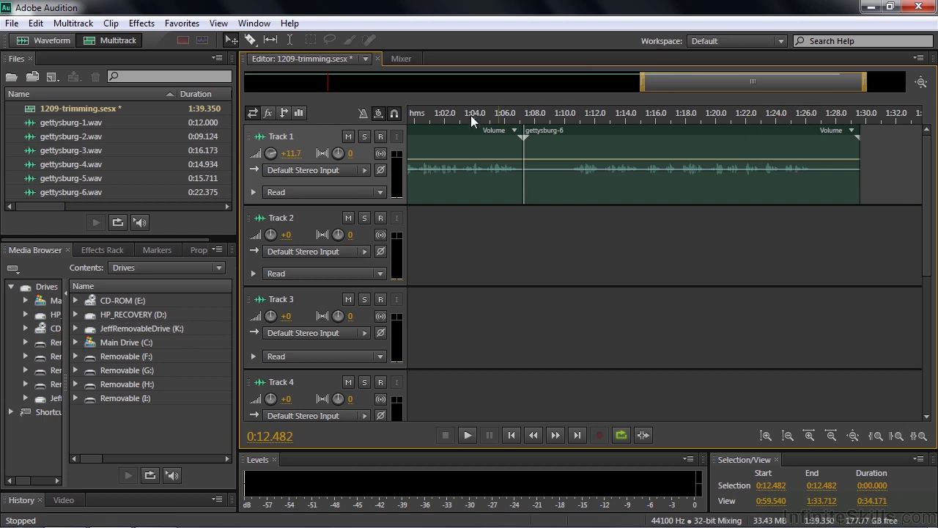
{"action": "left_click", "coordinate": [290, 41]}
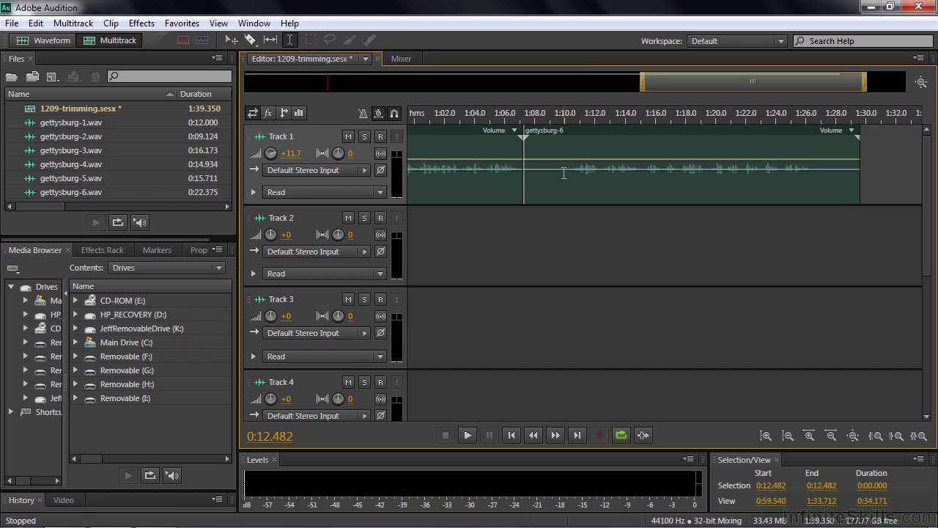
{"action": "left_click_drag", "start_coordinate": [568, 182], "coordinate": [819, 182]}
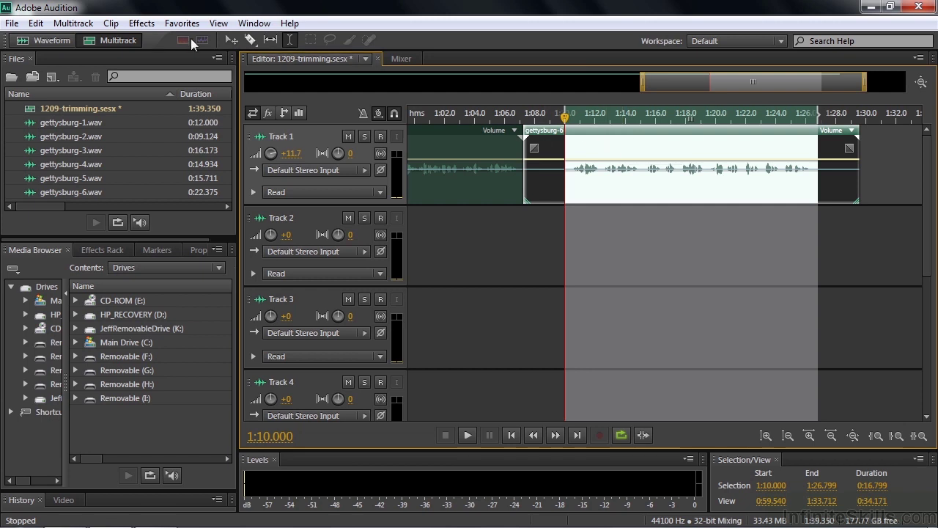
{"action": "left_click", "coordinate": [36, 25]}
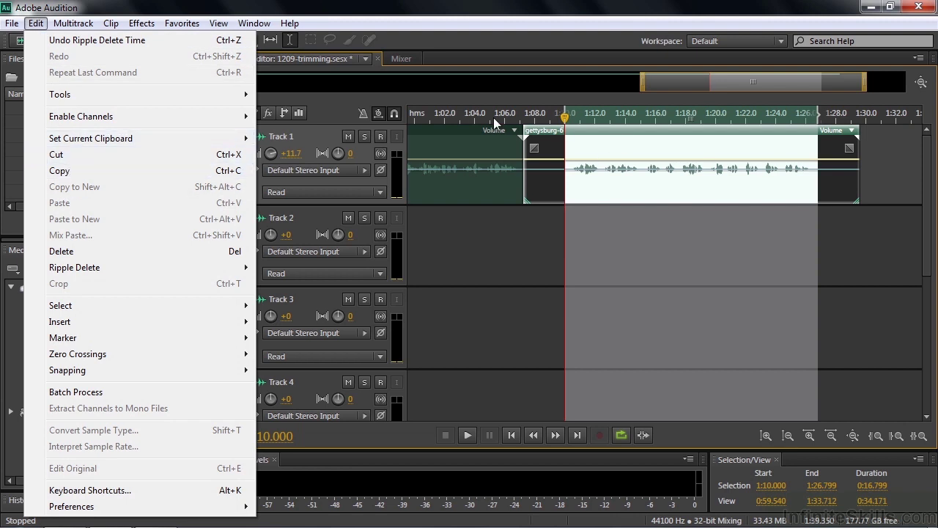
{"action": "mouse_move", "coordinate": [108, 27]}
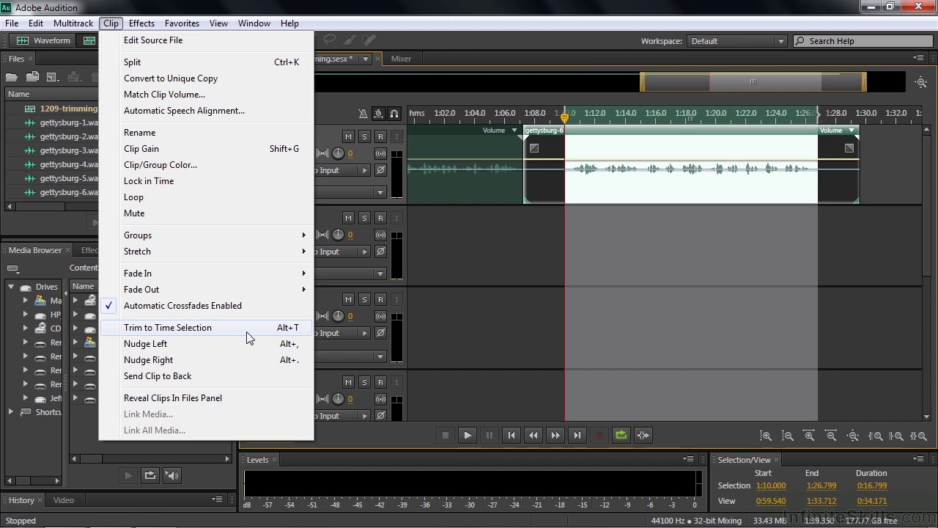
{"action": "left_click", "coordinate": [687, 136]}
{"action": "right_click", "coordinate": [687, 135]}
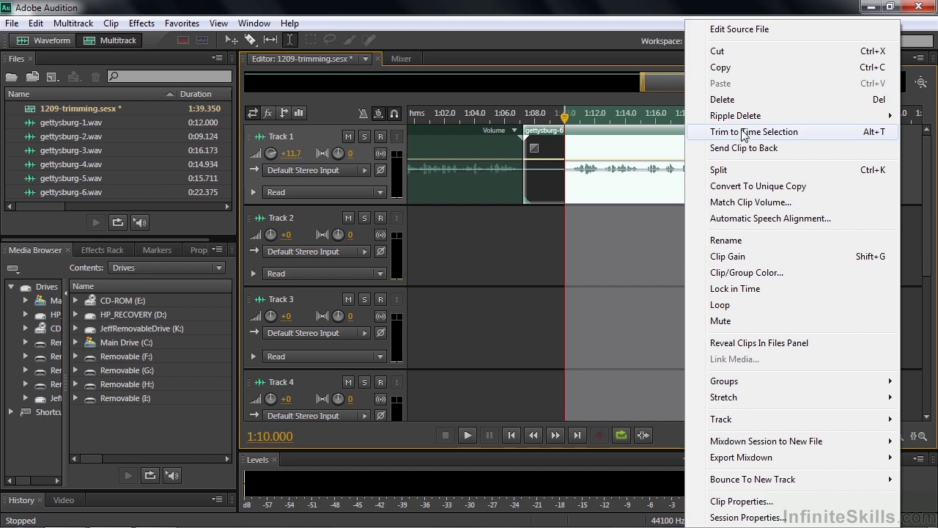
{"action": "left_click", "coordinate": [818, 131]}
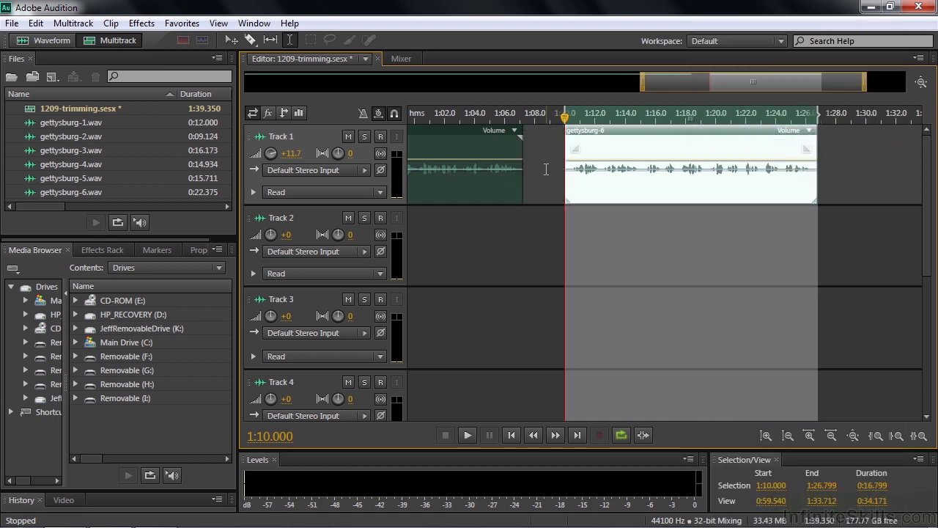
Move gettysburg-6 to start at about 1:12.0, and ripple delete the gap between gettysburg-5 and gettysburg-6
{"action": "left_click", "coordinate": [515, 247]}
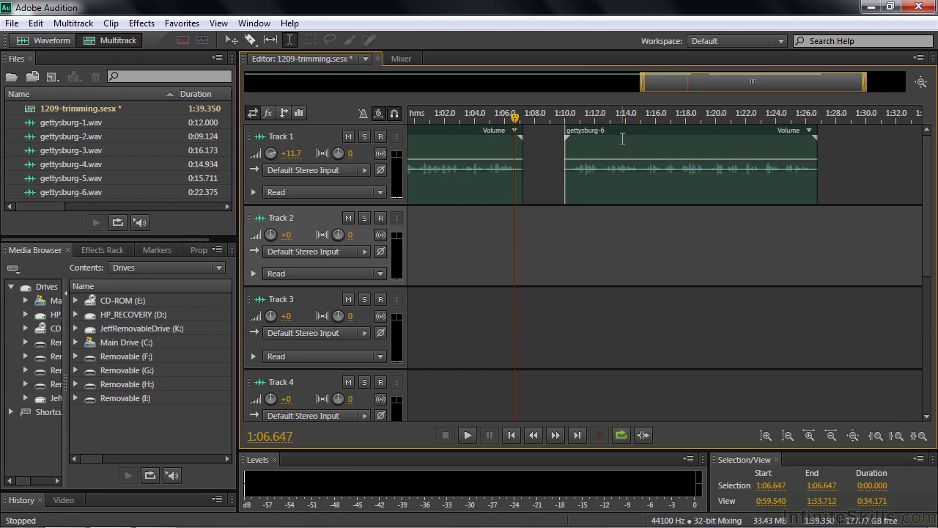
{"action": "left_click_drag", "start_coordinate": [628, 140], "coordinate": [659, 138]}
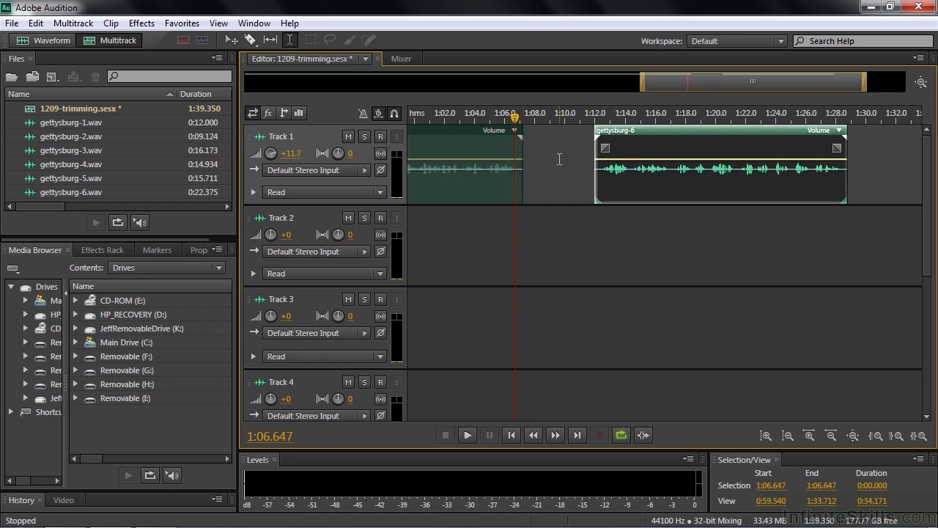
{"action": "right_click", "coordinate": [560, 161]}
{"action": "mouse_move", "coordinate": [610, 184]}
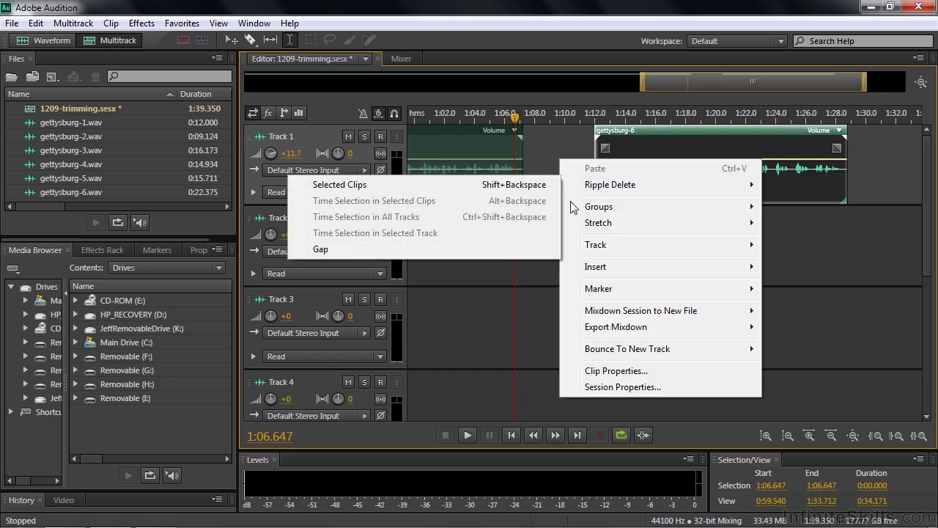
{"action": "left_click", "coordinate": [384, 250]}
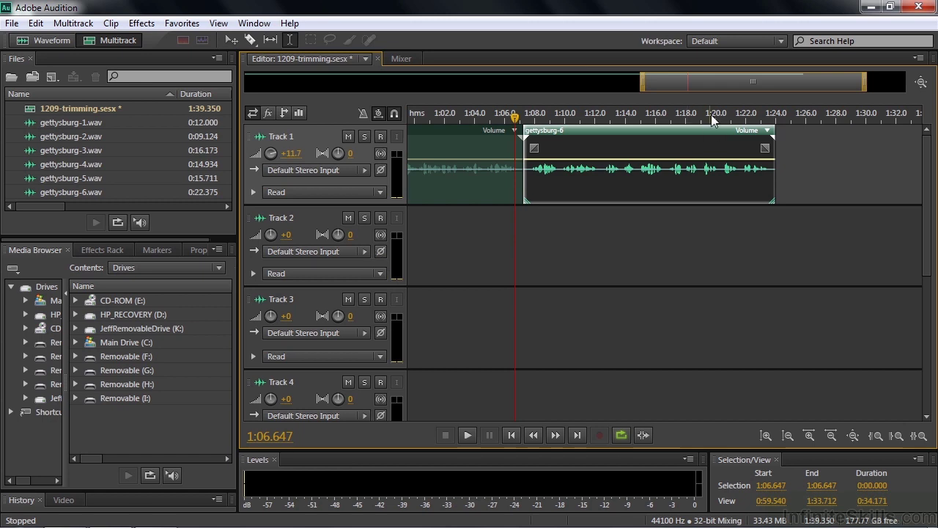
Play gettysburg-4 from 0:41.858 to listen for the pause between phrases
{"action": "left_click_drag", "start_coordinate": [743, 86], "coordinate": [571, 85]}
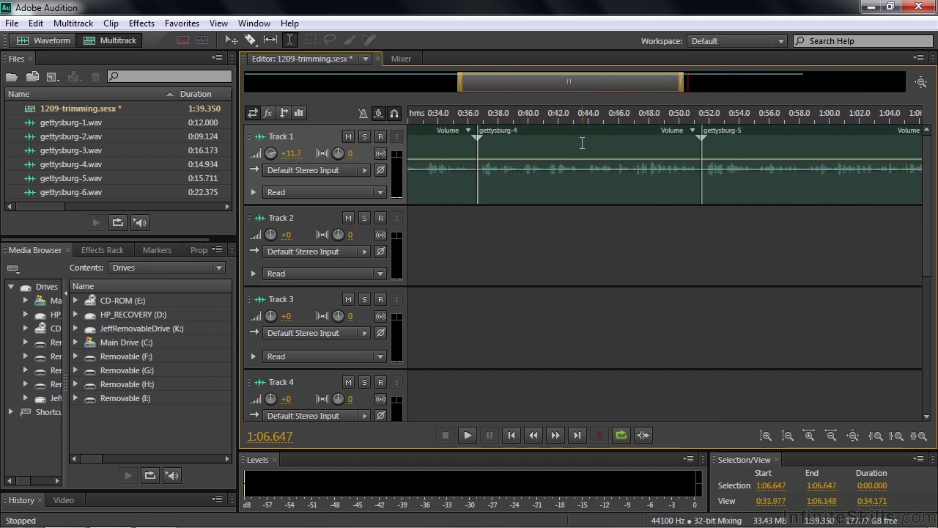
{"action": "left_click", "coordinate": [556, 118]}
{"action": "key", "text": "space"}
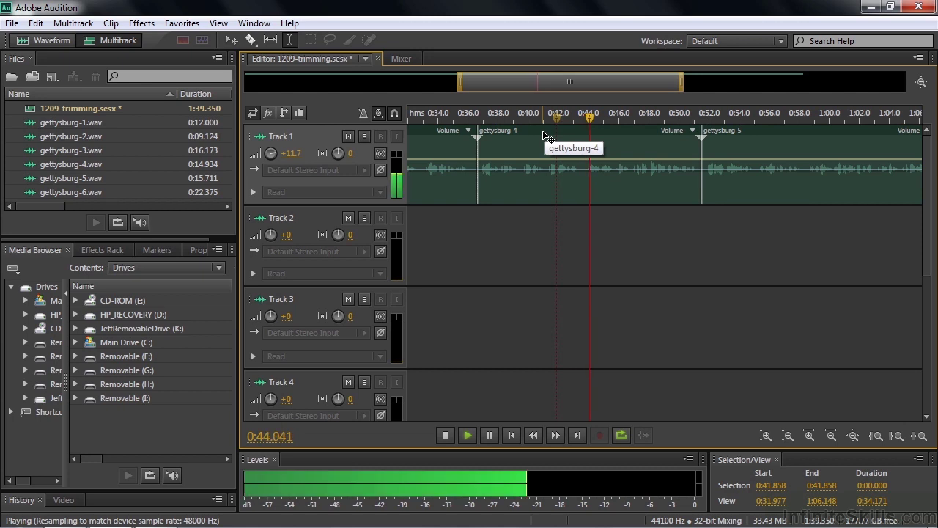
{"action": "key", "text": "space"}
Place the playhead in the pause of gettysburg-4 at 0:43.611 and split the clip there with the Razor tool
{"action": "left_click_drag", "start_coordinate": [599, 118], "coordinate": [586, 127]}
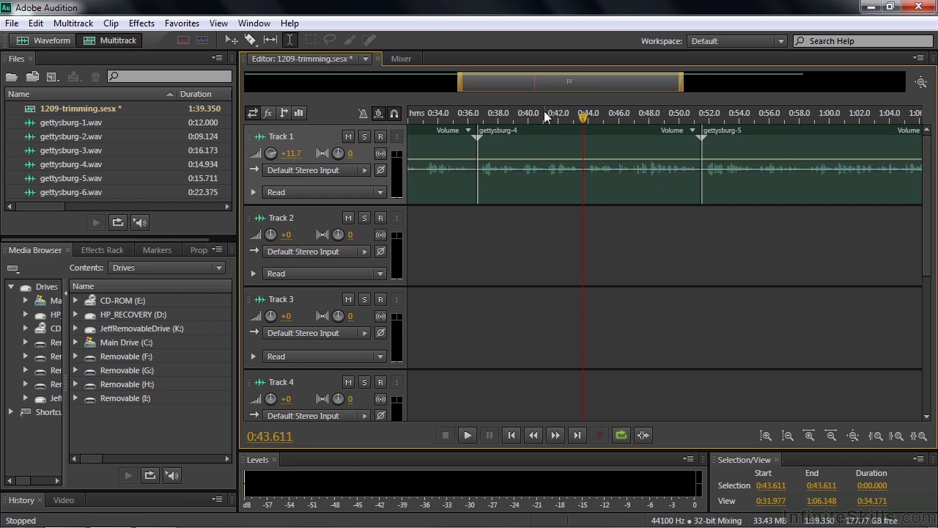
{"action": "left_click_drag", "start_coordinate": [543, 120], "coordinate": [624, 117]}
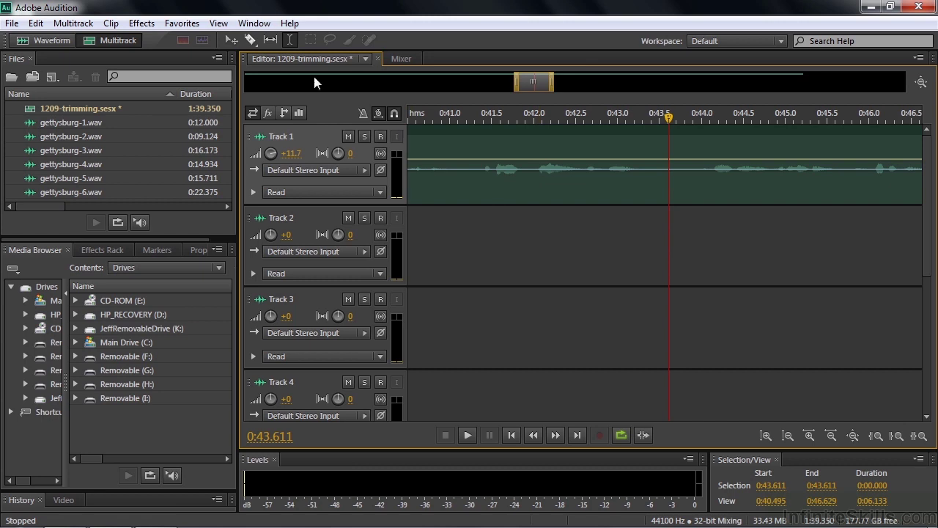
{"action": "left_click", "coordinate": [250, 40]}
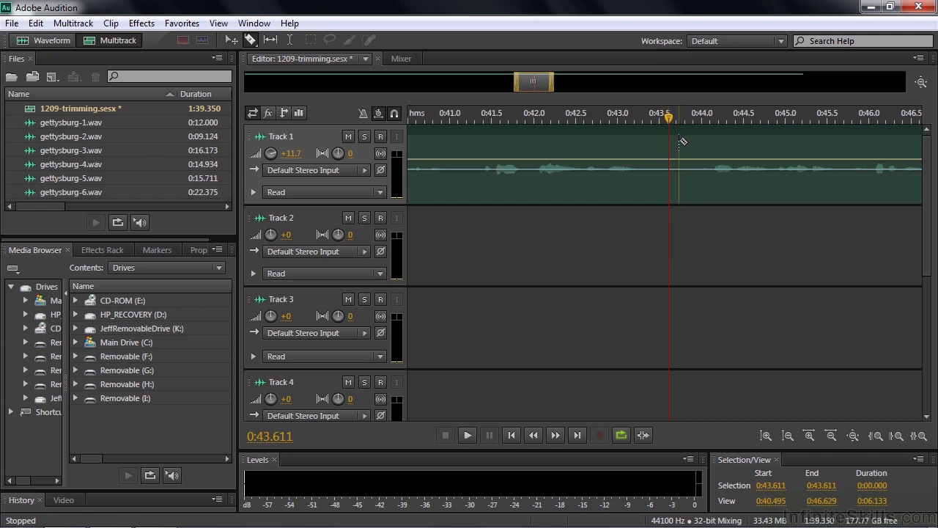
{"action": "left_click", "coordinate": [681, 143]}
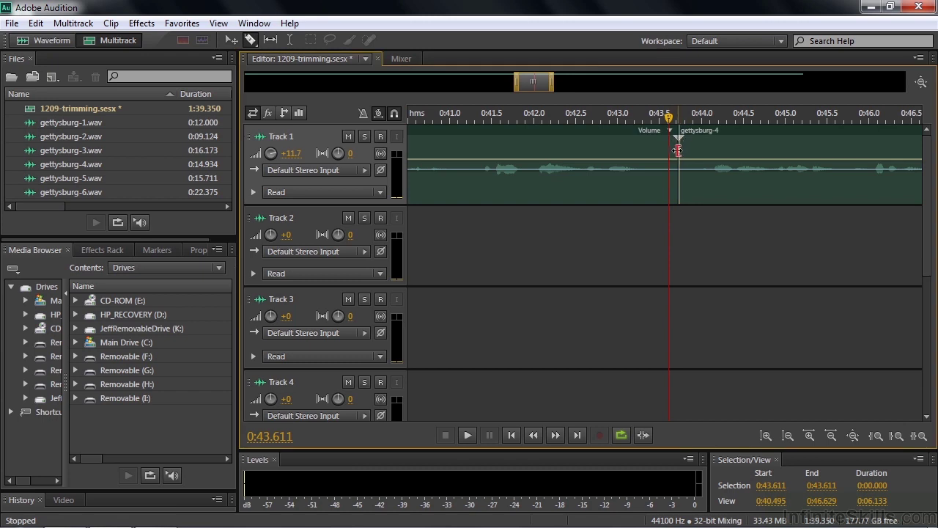
{"action": "key", "text": "ctrl+z"}
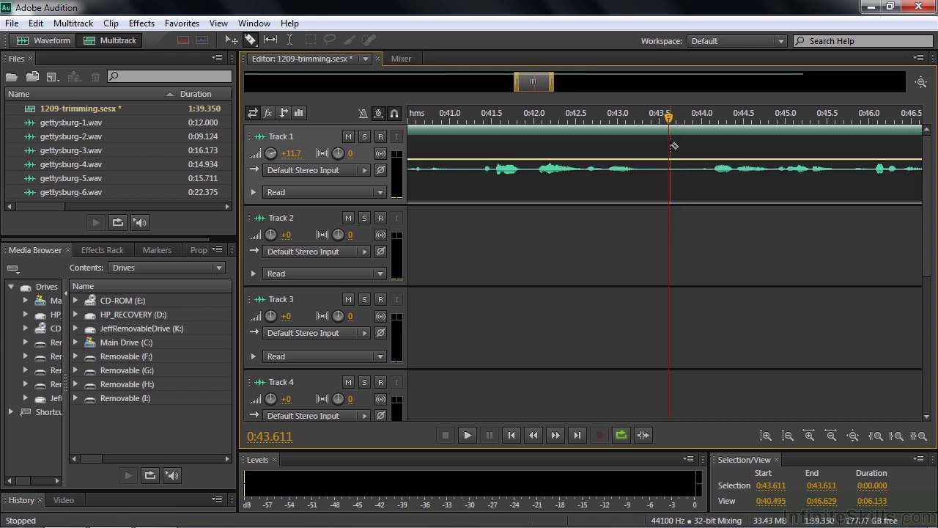
{"action": "left_click", "coordinate": [670, 144]}
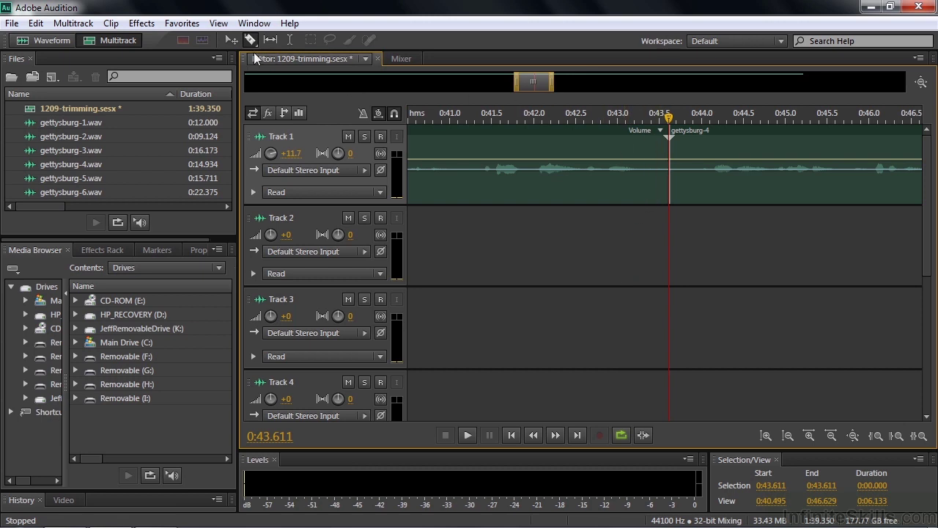
Trim the silence on both sides of the gettysburg-4 split, from about 0:43.42 to 0:43.80, and ripple delete the gap
{"action": "left_click", "coordinate": [669, 152]}
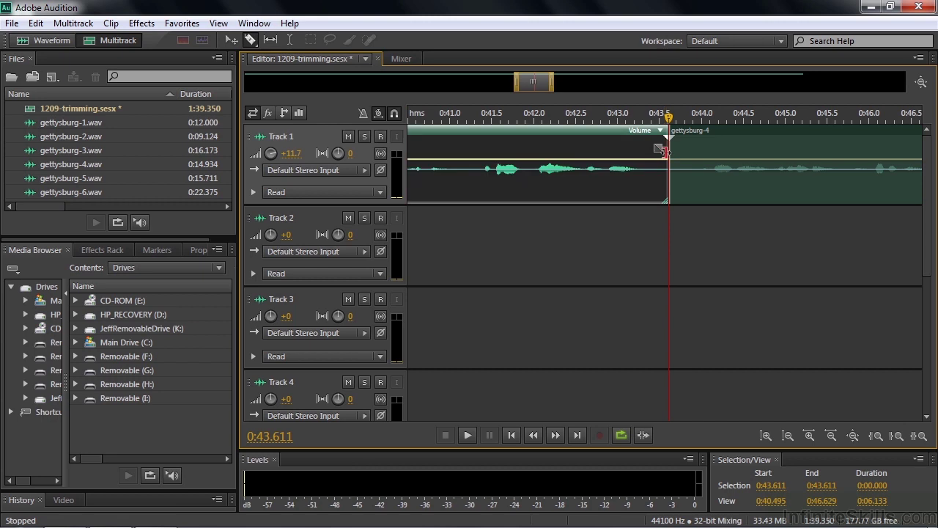
{"action": "left_click_drag", "start_coordinate": [669, 152], "coordinate": [685, 154]}
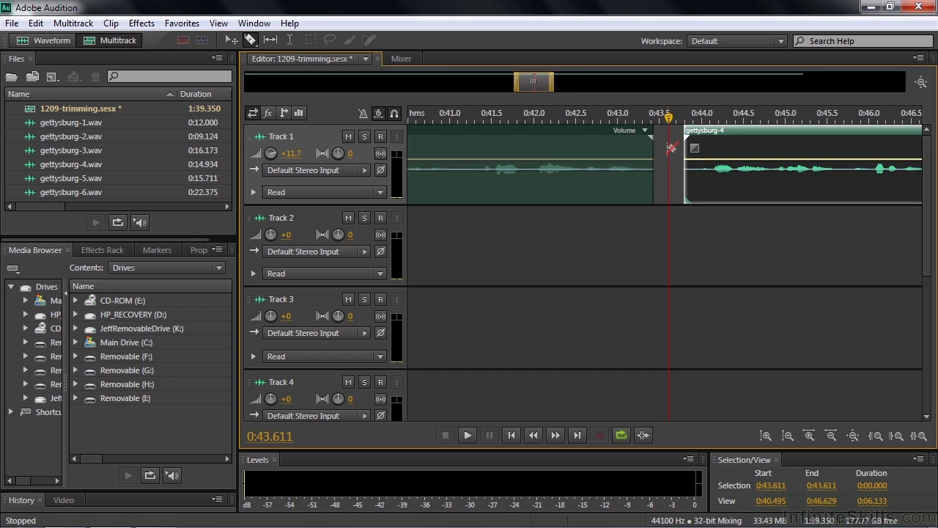
{"action": "right_click", "coordinate": [666, 151]}
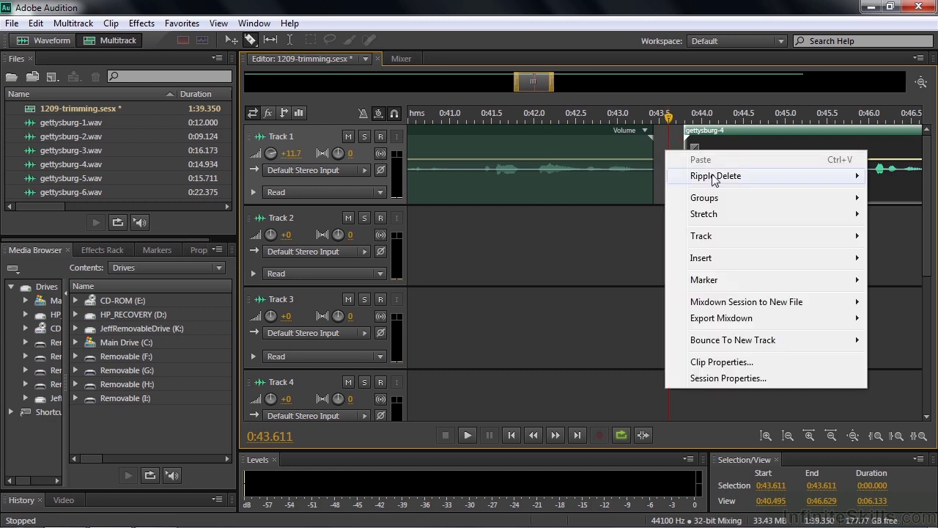
{"action": "mouse_move", "coordinate": [714, 177]}
{"action": "left_click", "coordinate": [509, 241]}
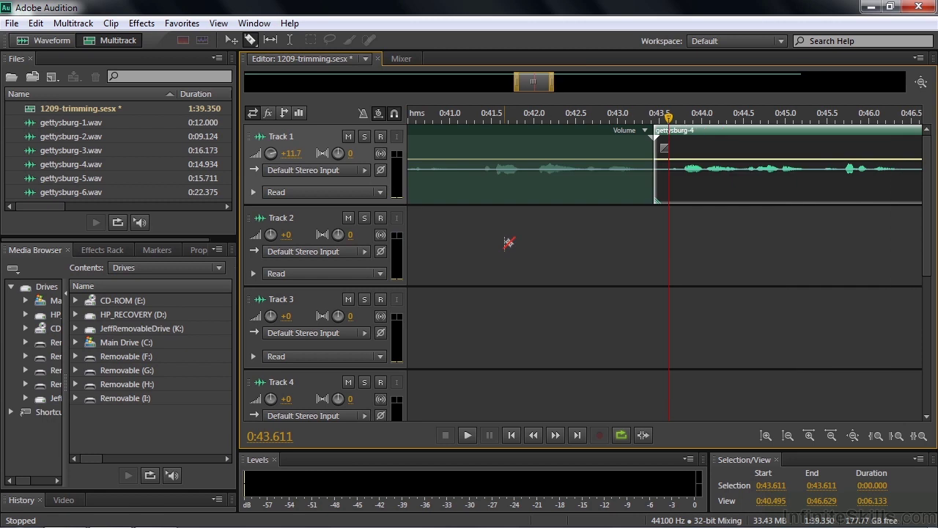
Play the shortened pause in gettysburg-4, starting at 0:42.374
{"action": "left_click_drag", "start_coordinate": [669, 118], "coordinate": [565, 128]}
{"action": "key", "text": "space"}
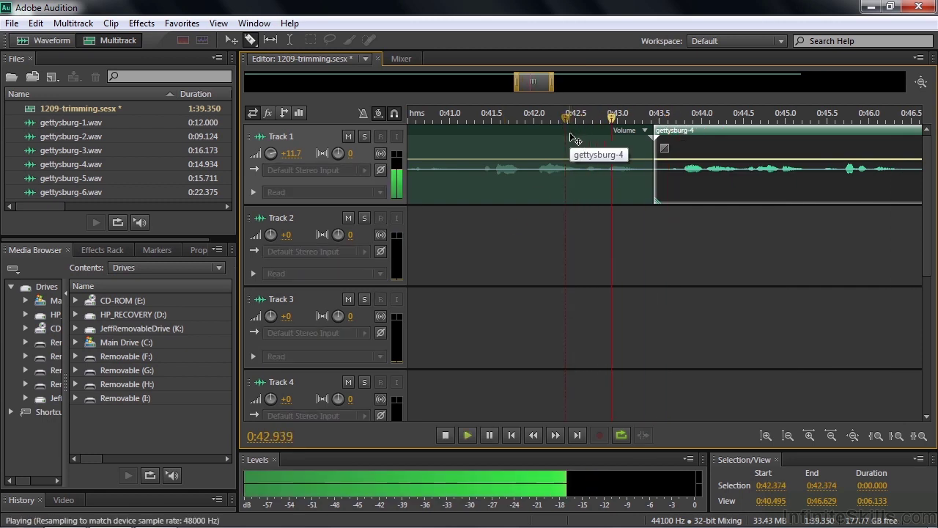
{"action": "key", "text": "space"}
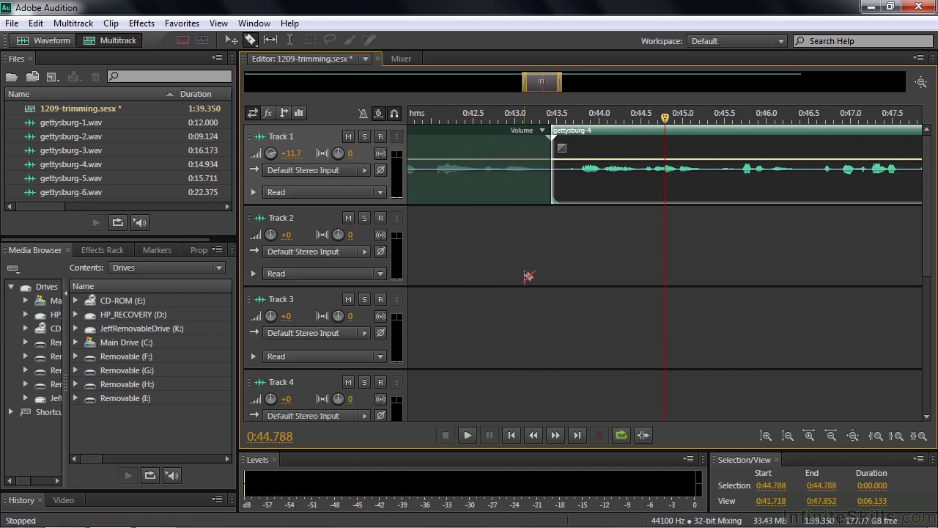
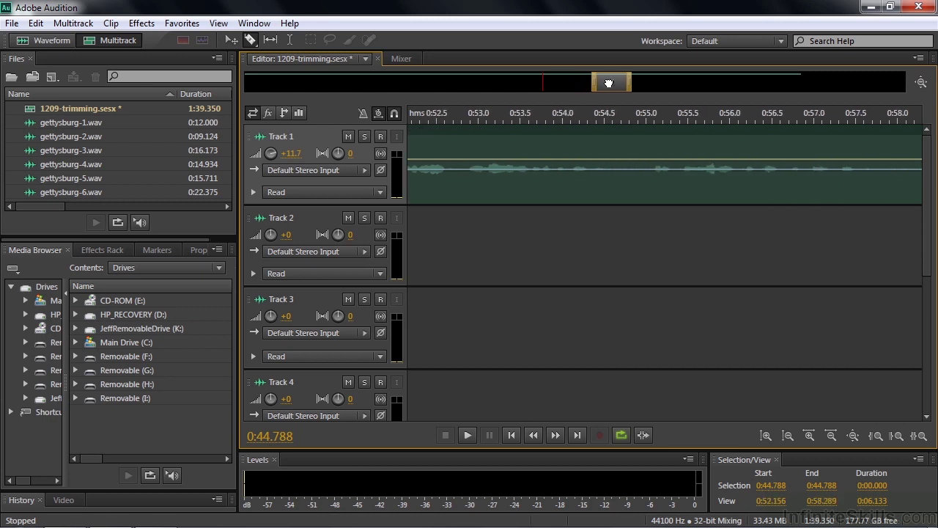
Listen to gettysburg-5 from 0:53.992 and split the clip at 0:54.743 with the Razor tool
{"action": "left_click", "coordinate": [589, 114]}
{"action": "key", "text": "space"}
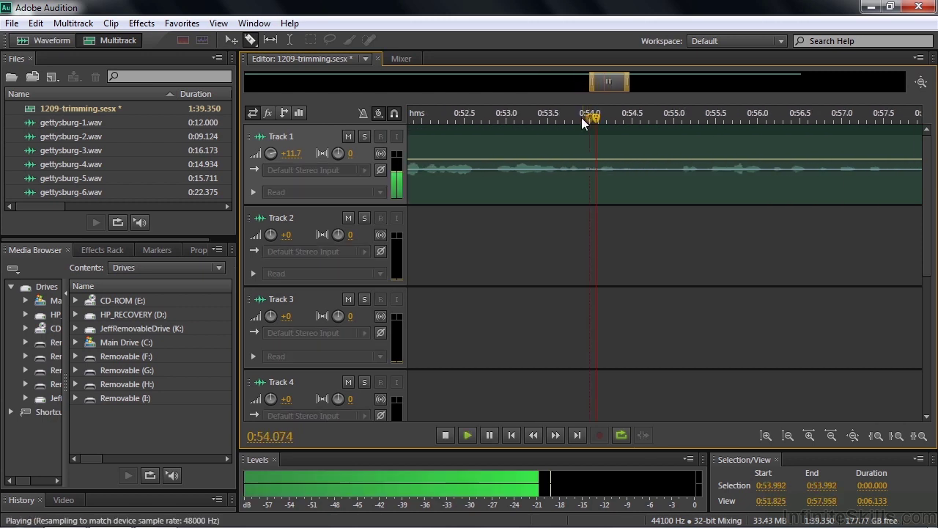
{"action": "key", "text": "space"}
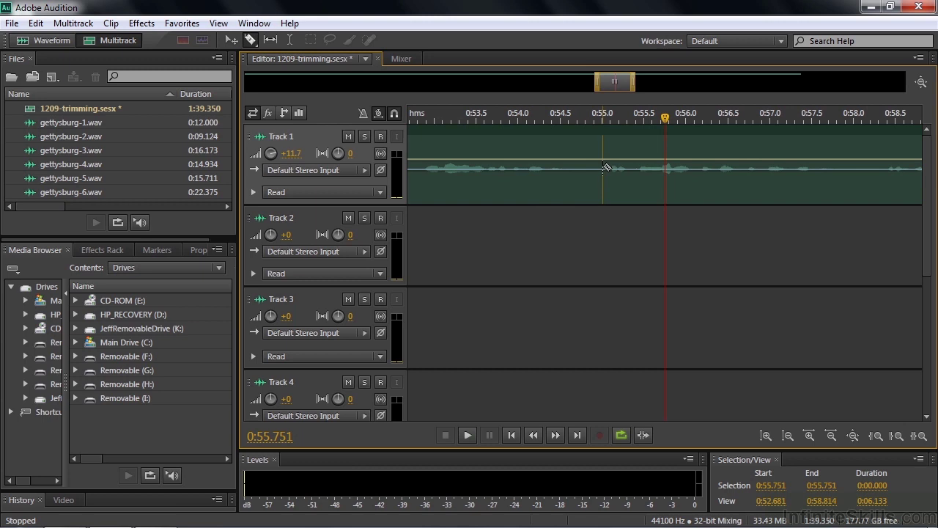
{"action": "left_click_drag", "start_coordinate": [668, 121], "coordinate": [580, 119]}
{"action": "left_click", "coordinate": [249, 39]}
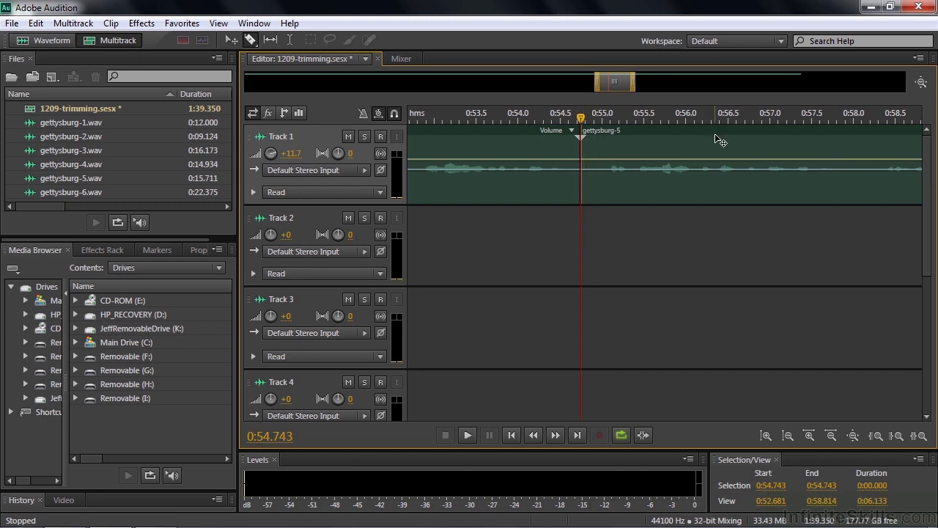
{"action": "left_click_drag", "start_coordinate": [634, 84], "coordinate": [702, 81]}
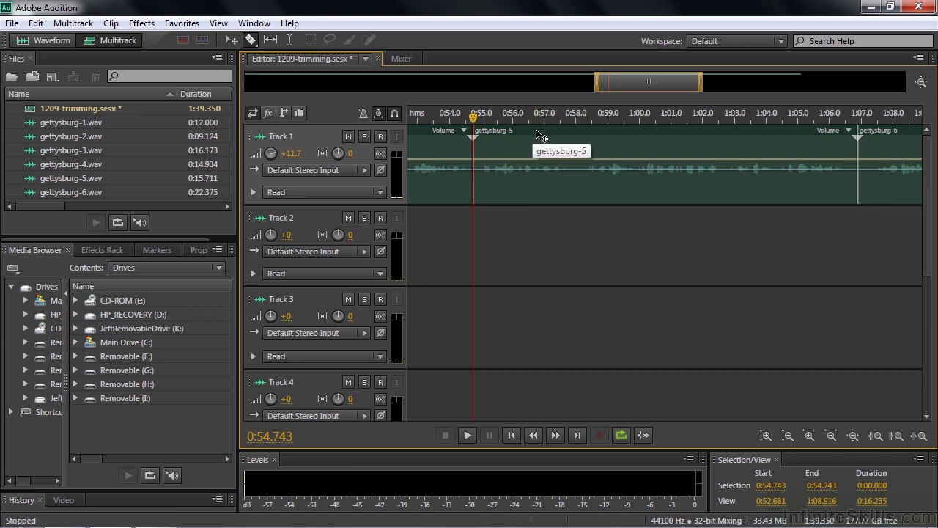
Select the second part of gettysburg-5, after the 0:54.743 split, together with gettysburg-6 using the Move tool
{"action": "mouse_move", "coordinate": [534, 135]}
{"action": "left_mouse_down"}
{"action": "mouse_move", "coordinate": [569, 141]}
{"action": "mouse_move", "coordinate": [539, 142]}
{"action": "left_mouse_up"}
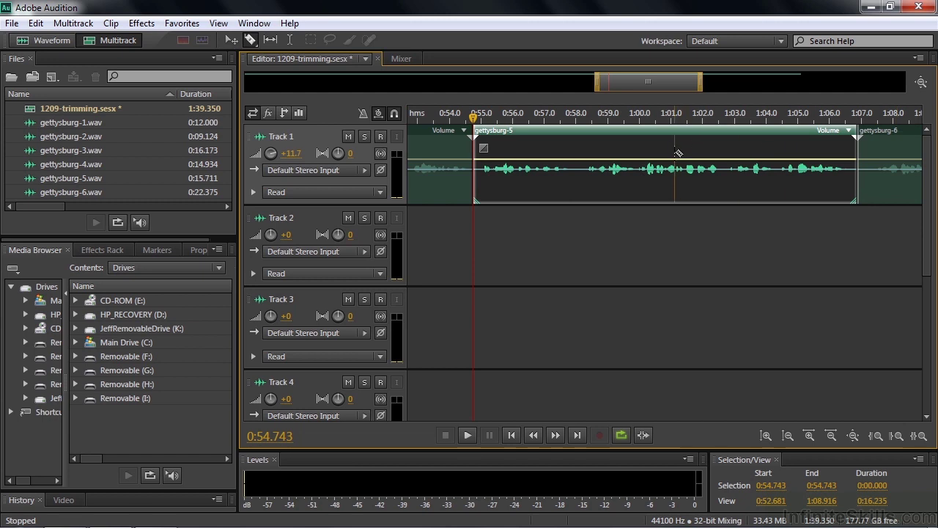
{"action": "key", "text": "minus"}
{"action": "key", "text": "minus"}
{"action": "key", "text": "minus"}
{"action": "key", "text": "minus"}
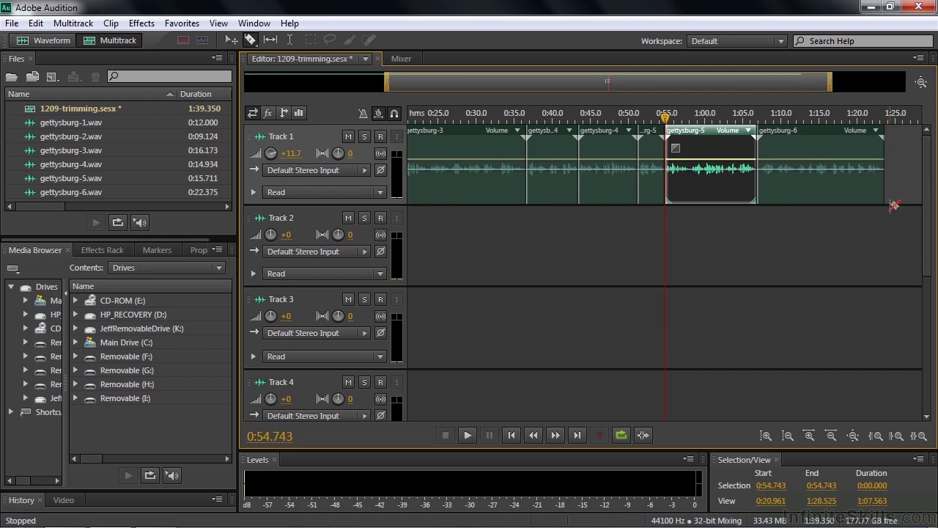
{"action": "left_click", "coordinate": [231, 41]}
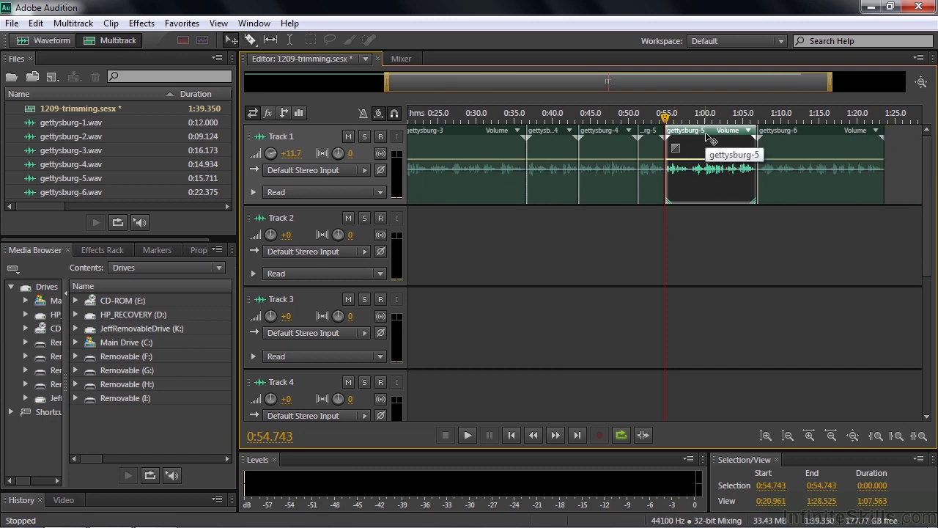
{"action": "left_click", "coordinate": [819, 131], "text": "ctrl"}
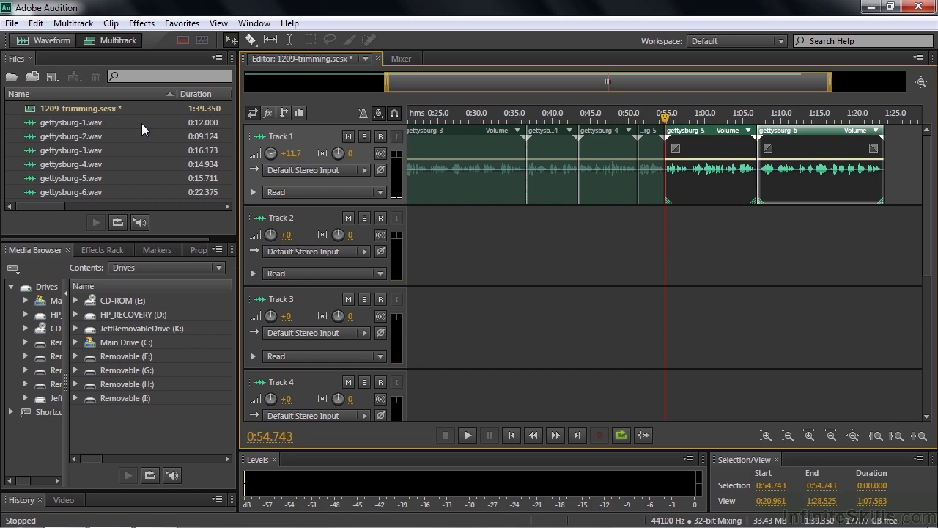
Select multiple files in the file list, from gettysburg-1.wav to gettysburg-6.wav
{"action": "left_click", "coordinate": [44, 129]}
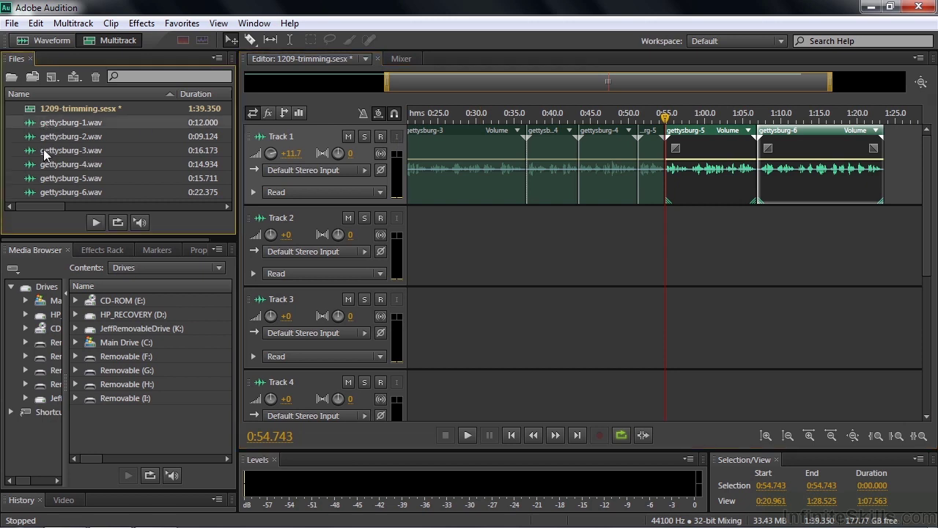
{"action": "left_click", "coordinate": [49, 191], "text": "shift"}
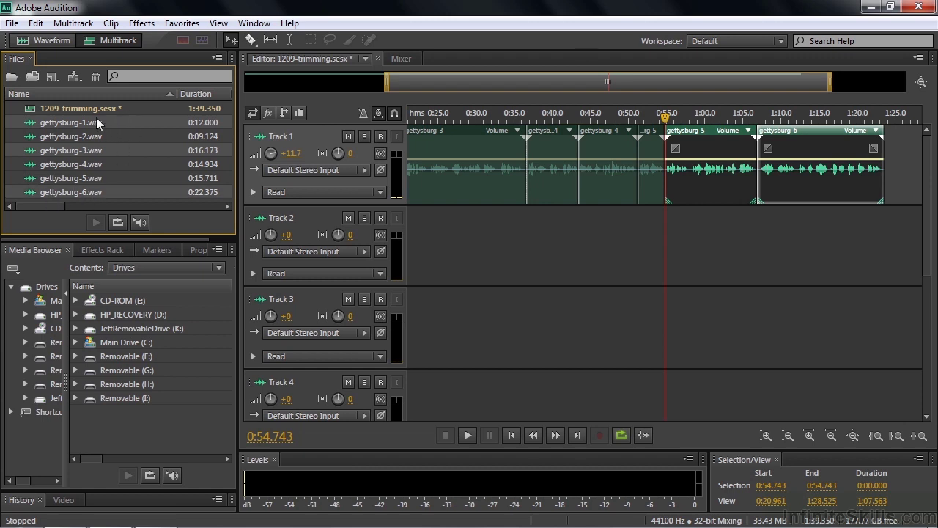
Add the gettysburg-3 clip and the second gettysburg-4 clip to the clip selection and deselect them again
{"action": "left_click", "coordinate": [464, 131], "text": "ctrl"}
{"action": "left_click", "coordinate": [604, 134], "text": "ctrl"}
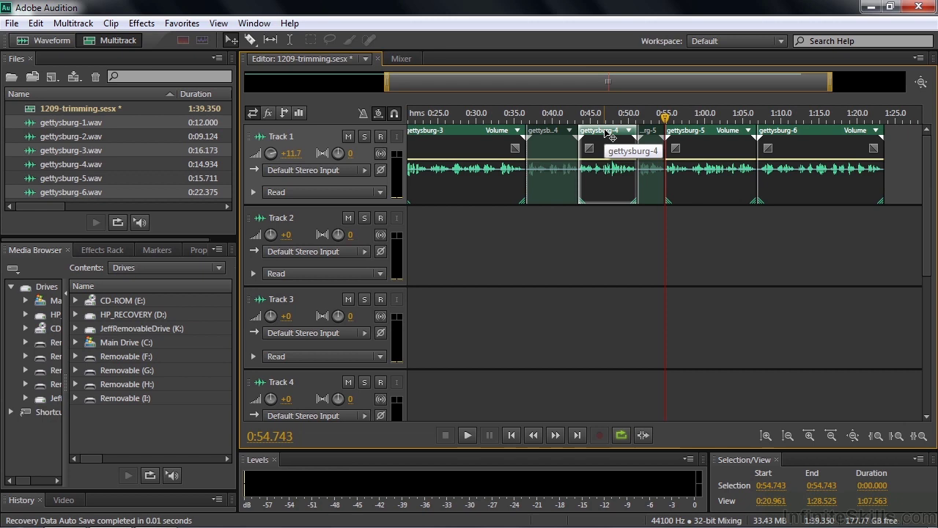
{"action": "left_click", "coordinate": [605, 134], "text": "ctrl"}
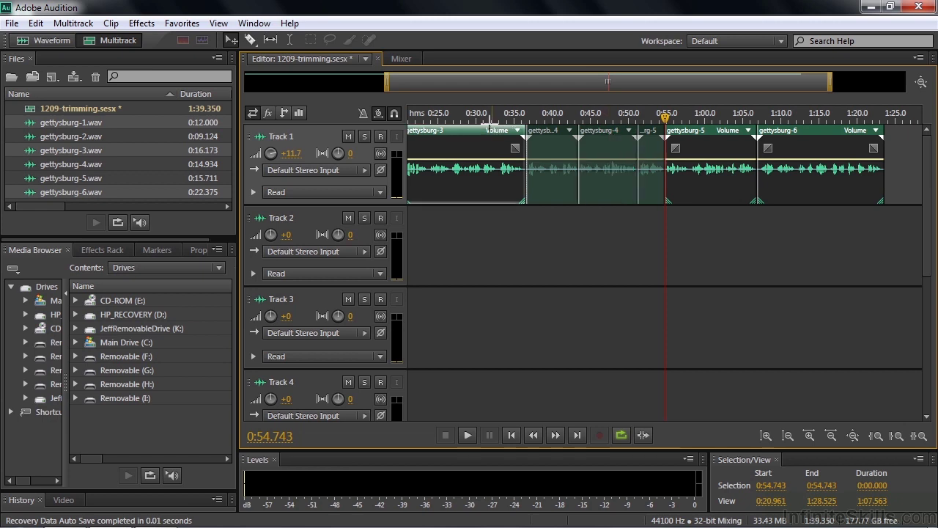
{"action": "left_click", "coordinate": [480, 132], "text": "ctrl"}
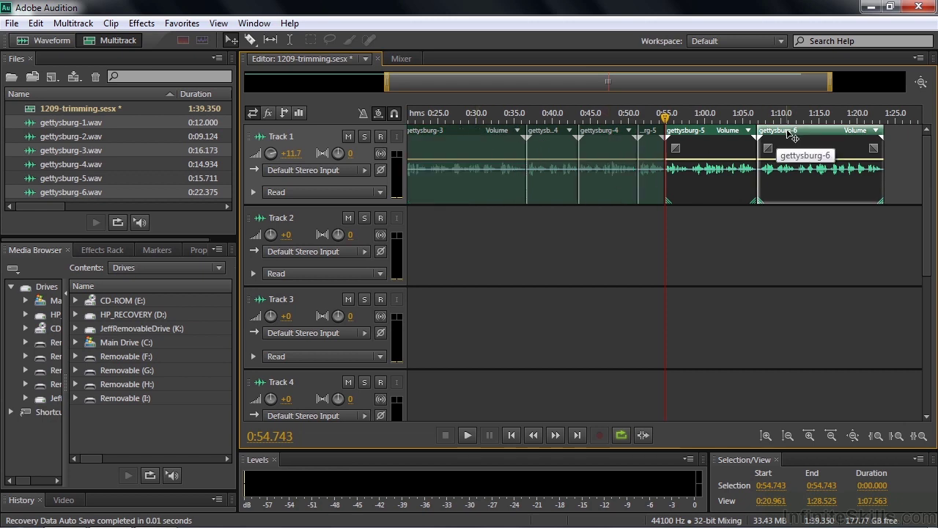
Shift the selected gettysburg-5 and gettysburg-6 clips to about 0:56 and return them to the split at 0:54.743
{"action": "mouse_move", "coordinate": [701, 134]}
{"action": "left_mouse_down"}
{"action": "mouse_move", "coordinate": [739, 135]}
{"action": "mouse_move", "coordinate": [700, 136]}
{"action": "mouse_move", "coordinate": [728, 137]}
{"action": "mouse_move", "coordinate": [713, 136]}
{"action": "left_mouse_up"}
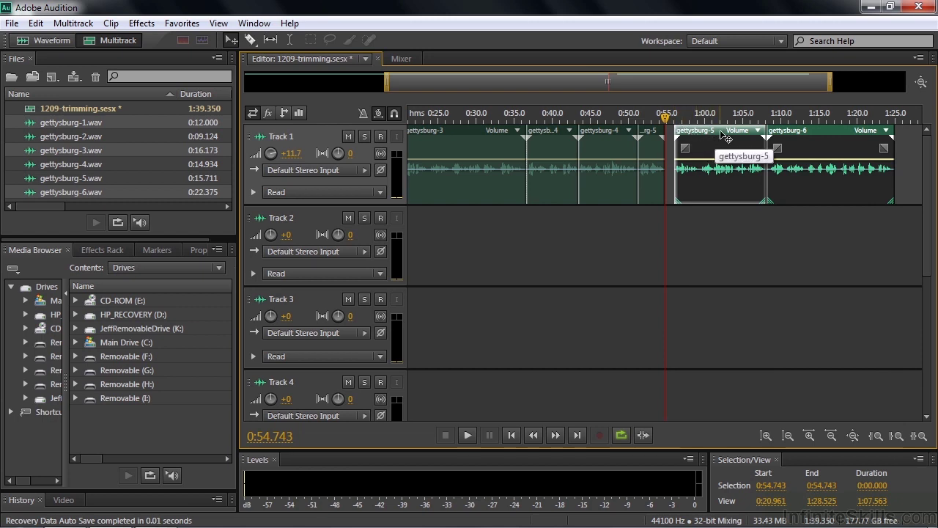
{"action": "left_click_drag", "start_coordinate": [726, 134], "coordinate": [718, 135]}
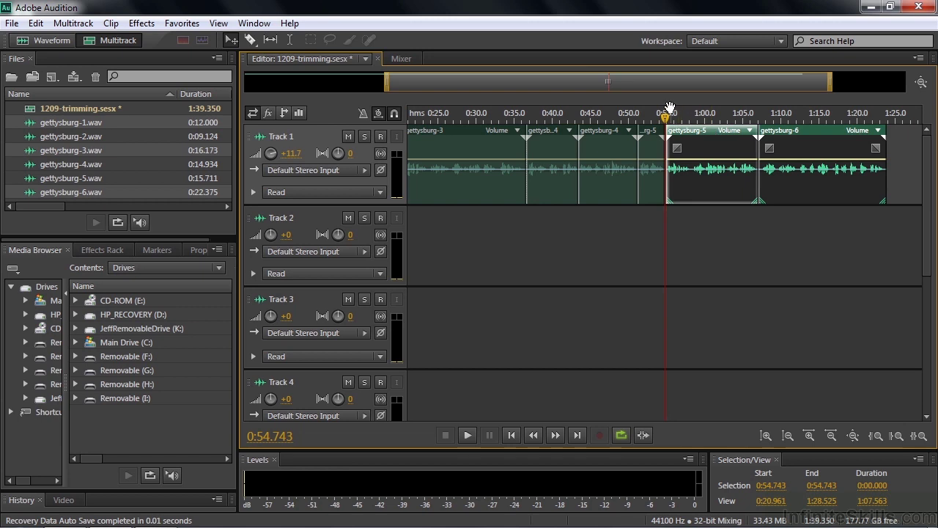
{"action": "key", "text": "equal"}
{"action": "key", "text": "equal"}
{"action": "key", "text": "equal"}
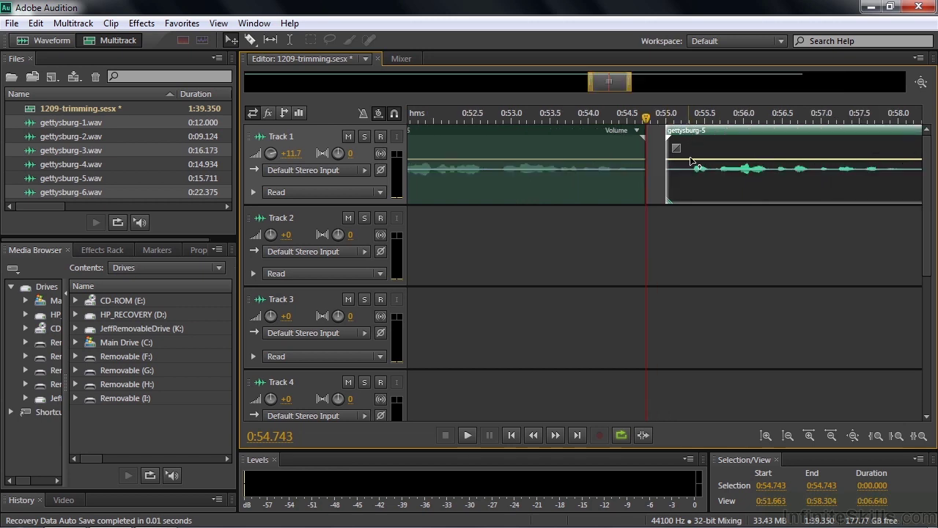
{"action": "left_click_drag", "start_coordinate": [759, 141], "coordinate": [739, 129]}
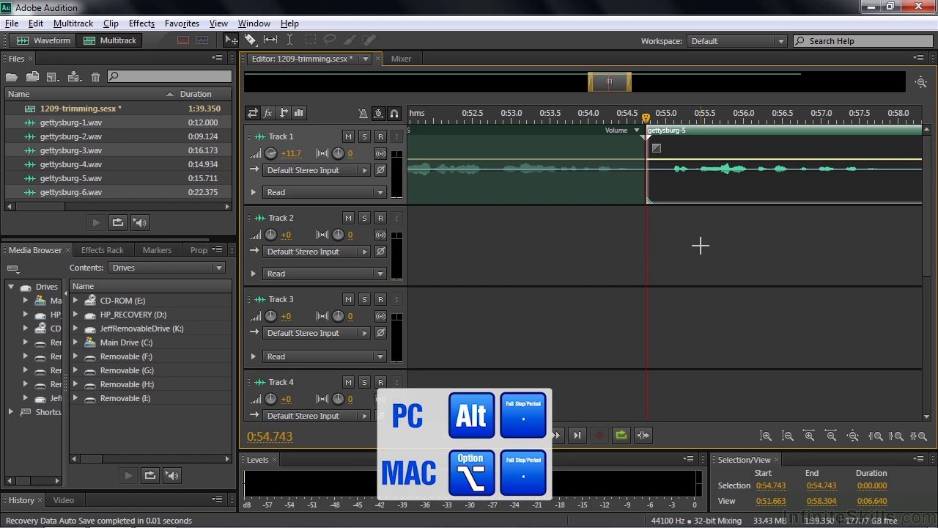
Nudge the selected gettysburg-5 and gettysburg-6 clips forward in time until gettysburg-5 starts at about 0:54.9
{"action": "key", "text": "alt+period"}
{"action": "key", "text": "alt+period"}
{"action": "key", "text": "alt+period"}
{"action": "key", "text": "alt+period"}
{"action": "key", "text": "alt+period"}
{"action": "key", "text": "alt+period"}
{"action": "key", "text": "alt+period"}
{"action": "key", "text": "alt+period"}
{"action": "key", "text": "alt+period"}
{"action": "key", "text": "alt+period"}
{"action": "key", "text": "alt+period"}
{"action": "key", "text": "alt+period"}
{"action": "key", "text": "alt+period"}
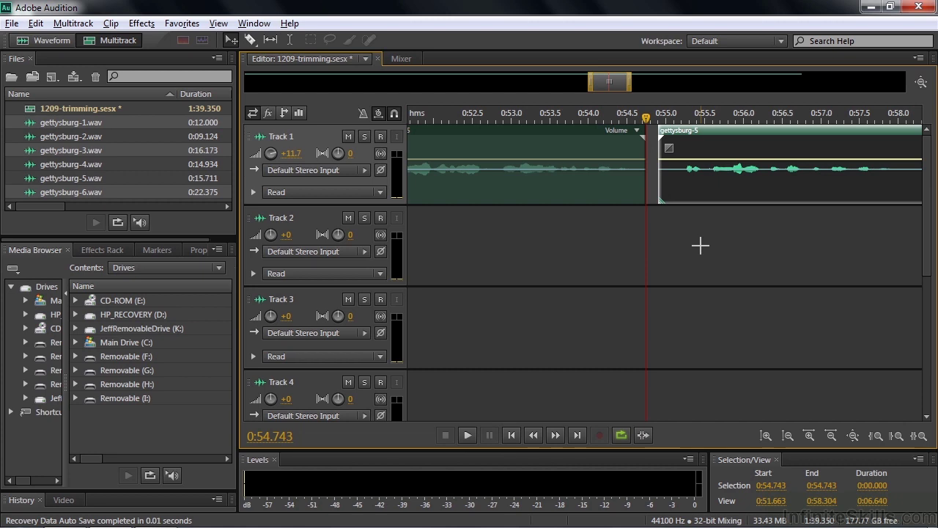
Nudge the selected clips backward and forward in fine increments to start gettysburg-5 at about 0:54.89
{"action": "key", "text": "alt+comma"}
{"action": "key", "text": "alt+comma"}
{"action": "key", "text": "alt+comma"}
{"action": "key", "text": "alt+comma"}
{"action": "key", "text": "alt+period"}
{"action": "key", "text": "alt+period"}
{"action": "key", "text": "alt+period"}
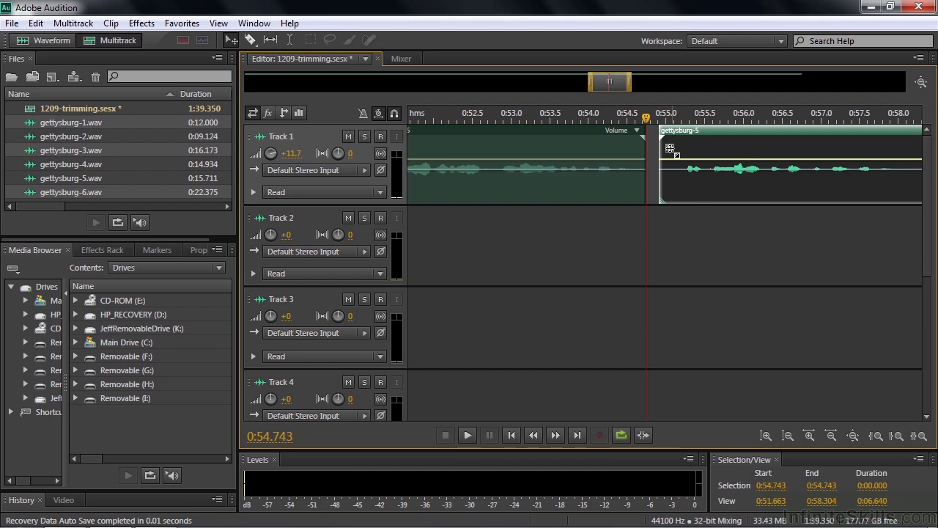
{"action": "left_click_drag", "start_coordinate": [614, 117], "coordinate": [685, 131]}
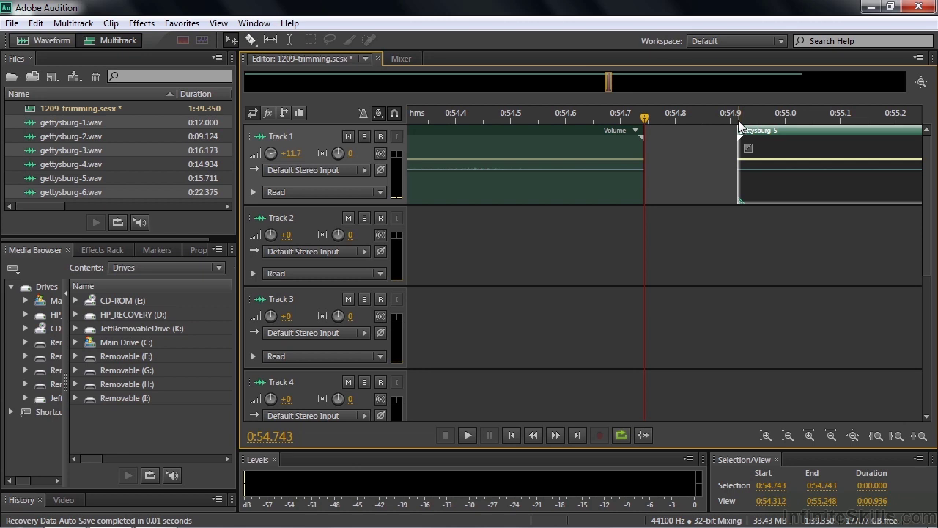
{"action": "left_click_drag", "start_coordinate": [739, 122], "coordinate": [739, 126]}
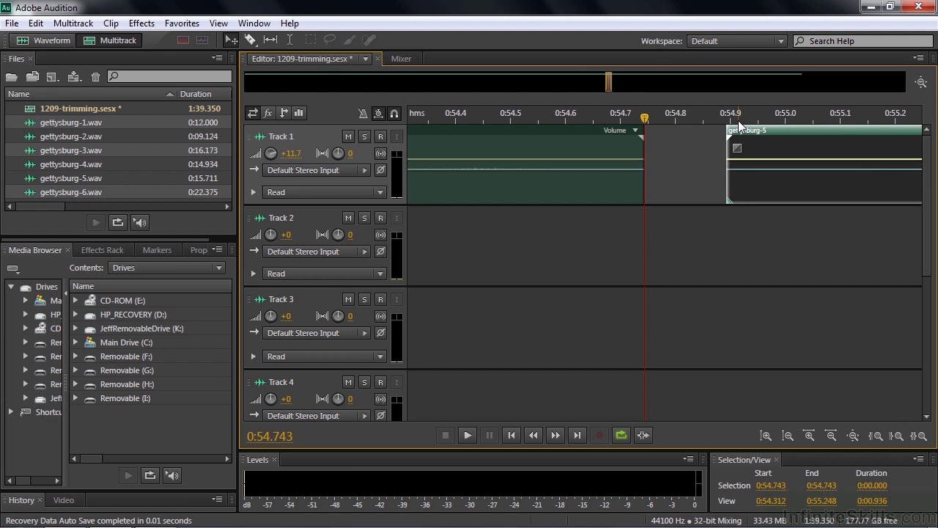
Play across the gap before the second part of gettysburg-5, starting from 0:54.271
{"action": "left_click_drag", "start_coordinate": [644, 123], "coordinate": [407, 135]}
{"action": "key", "text": "minus"}
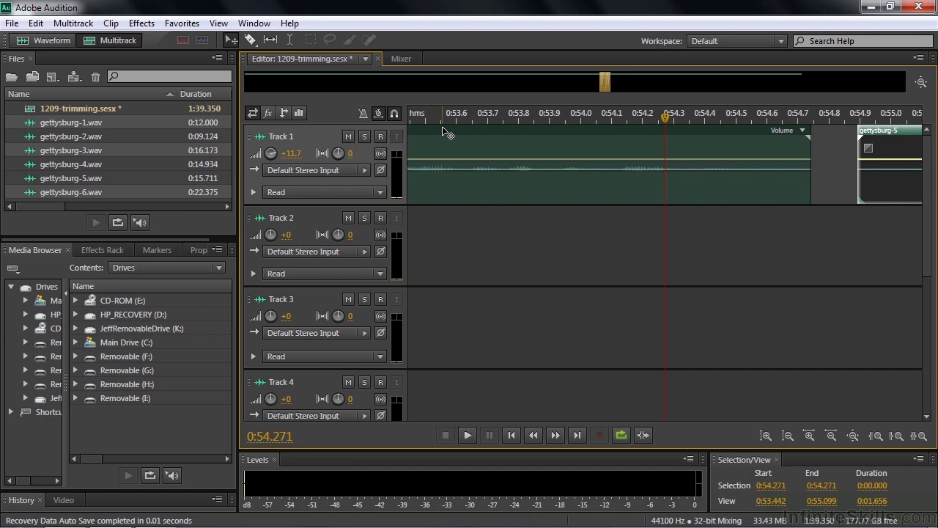
{"action": "key", "text": "space"}
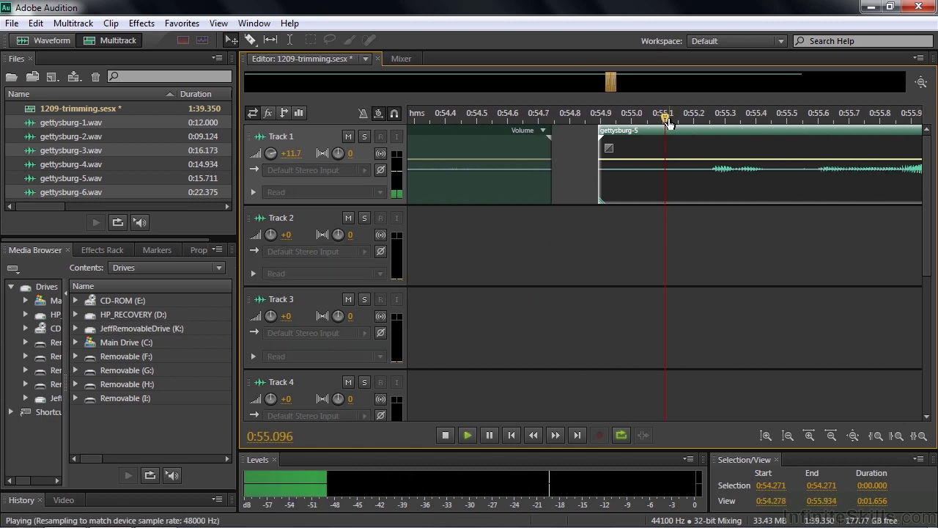
{"action": "key", "text": "space"}
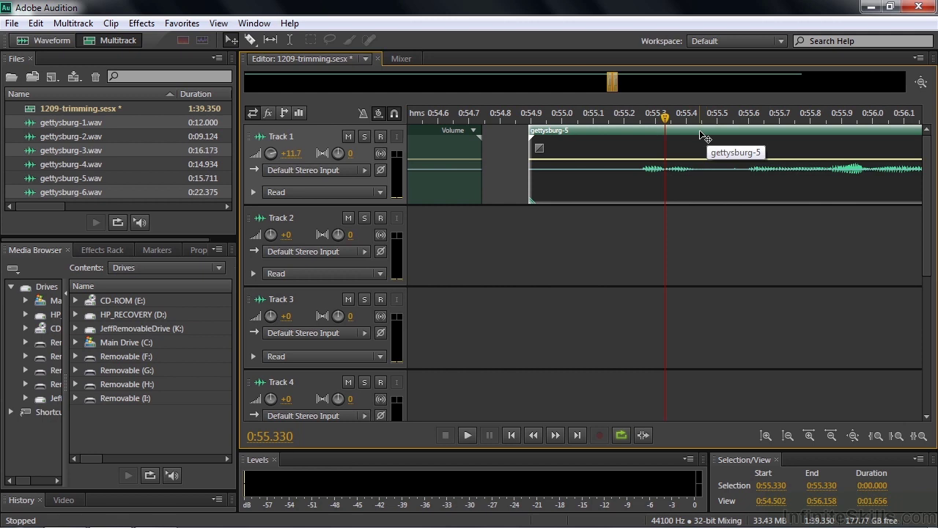
Nudge the selected clips forward at a wider zoom level, until gettysburg-5 starts at about 0:56
{"action": "key", "text": "minus"}
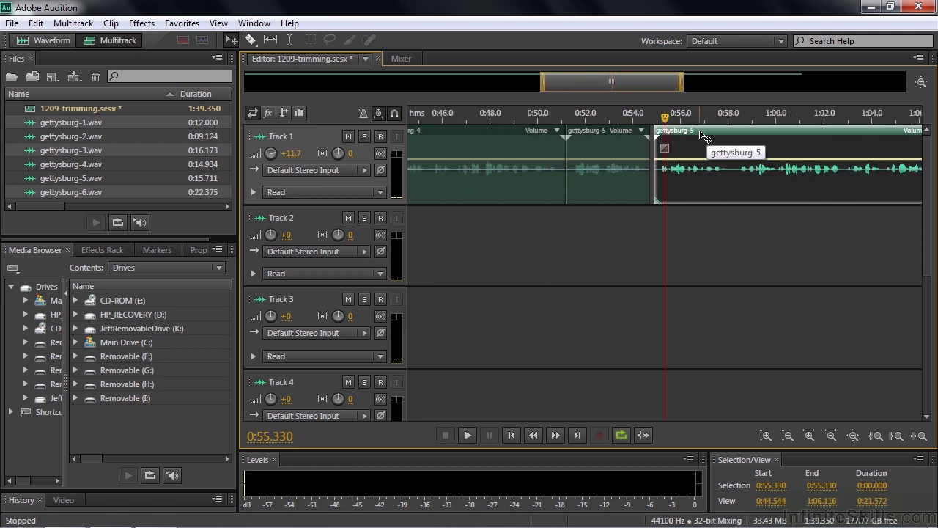
{"action": "key", "text": "minus"}
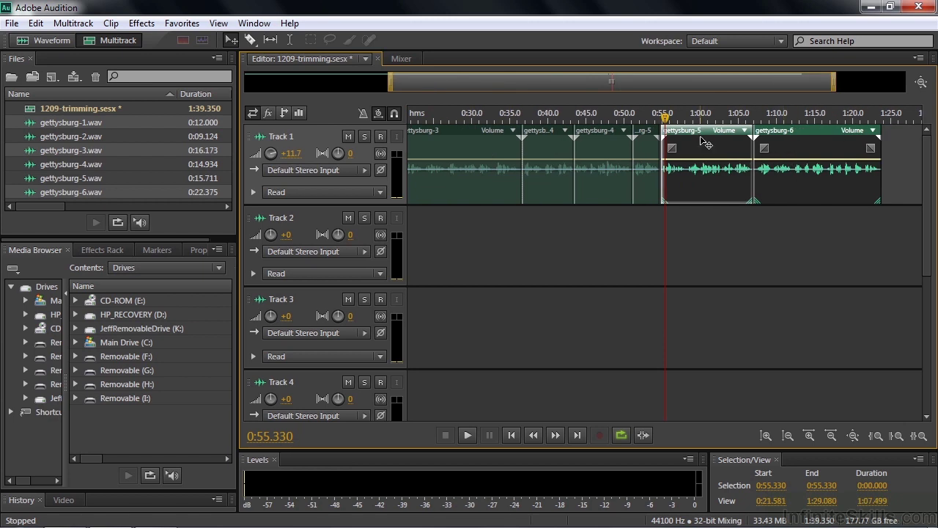
{"action": "key", "text": "alt+period"}
{"action": "key", "text": "alt+period"}
{"action": "key", "text": "alt+period"}
{"action": "key", "text": "alt+period"}
{"action": "key", "text": "alt+period"}
{"action": "key", "text": "alt+period"}
{"action": "key", "text": "alt+period"}
{"action": "key", "text": "alt+period"}
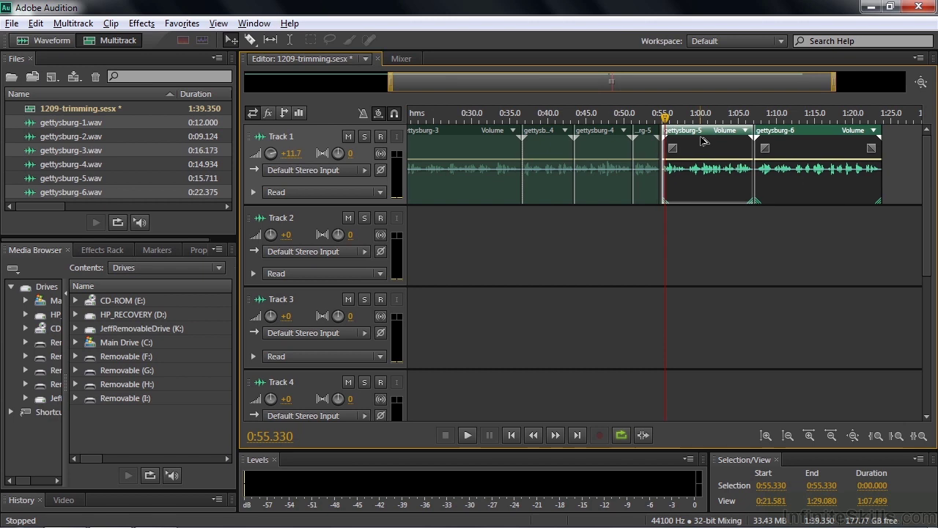
{"action": "key", "text": "alt+period"}
{"action": "key", "text": "alt+period"}
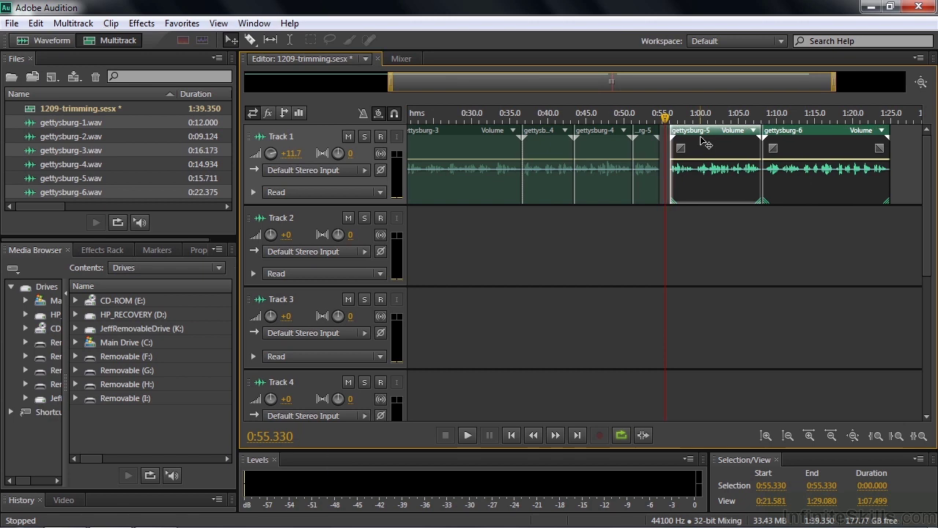
Nudge the selected clips forward in larger increments until gettysburg-5 starts at about 0:59
{"action": "key", "text": "alt"}
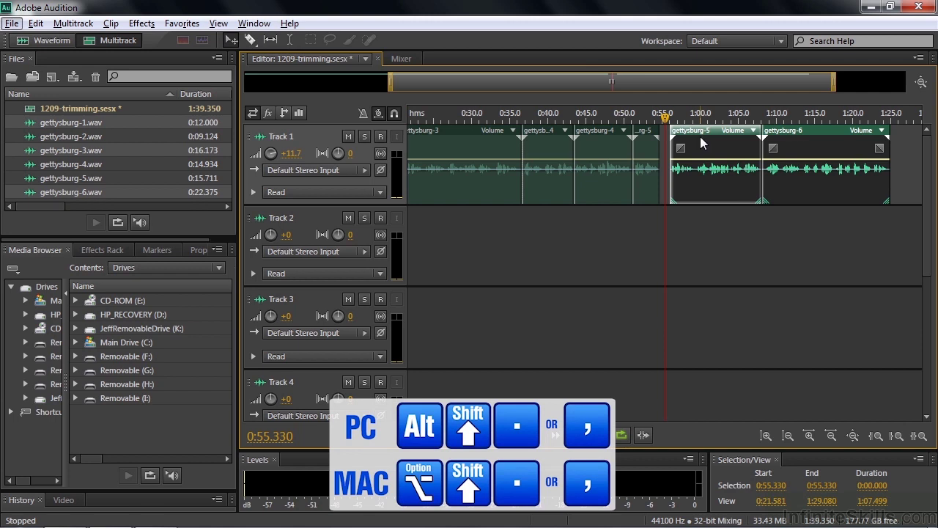
{"action": "key", "text": "alt+shift+period"}
{"action": "key", "text": "alt+shift+period"}
{"action": "key", "text": "alt+shift+period"}
{"action": "key", "text": "alt+shift+period"}
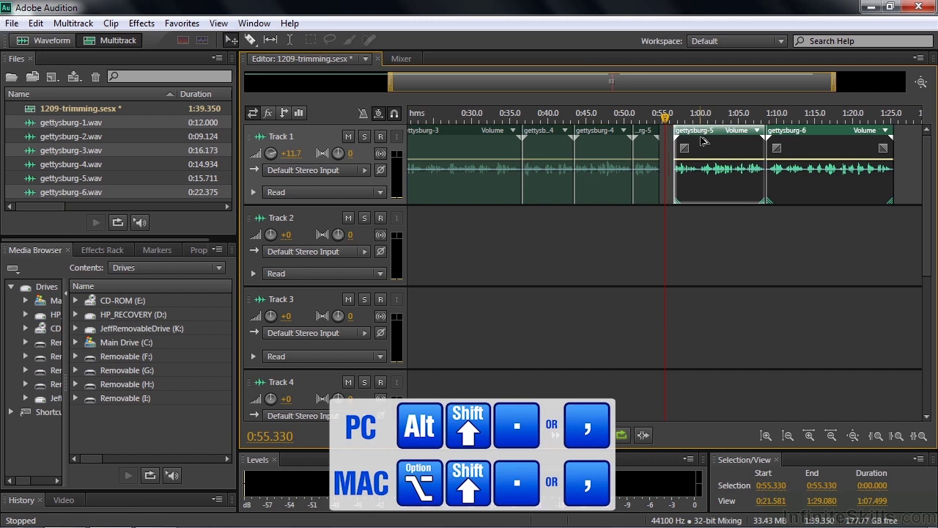
{"action": "key", "text": "alt+shift+comma"}
{"action": "key", "text": "alt+shift+comma"}
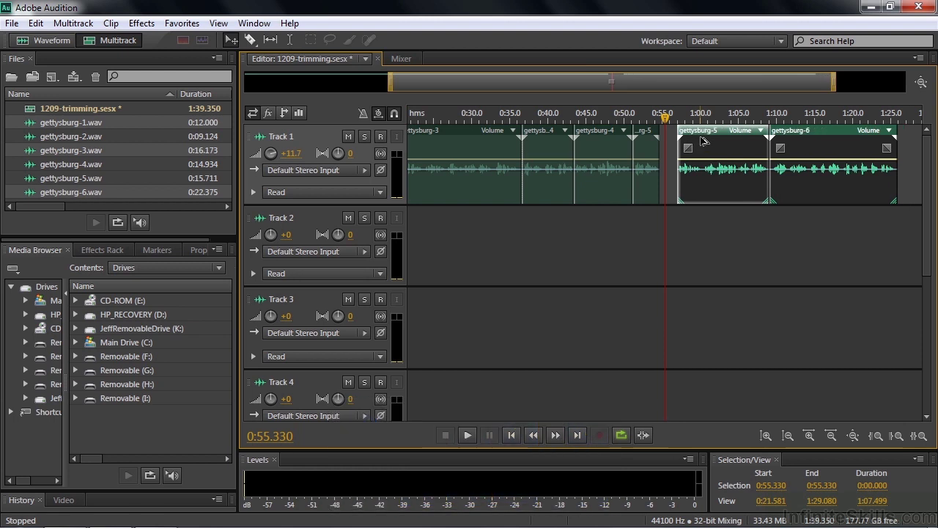
{"action": "key", "text": "alt+shift+comma"}
{"action": "key", "text": "alt+shift+comma"}
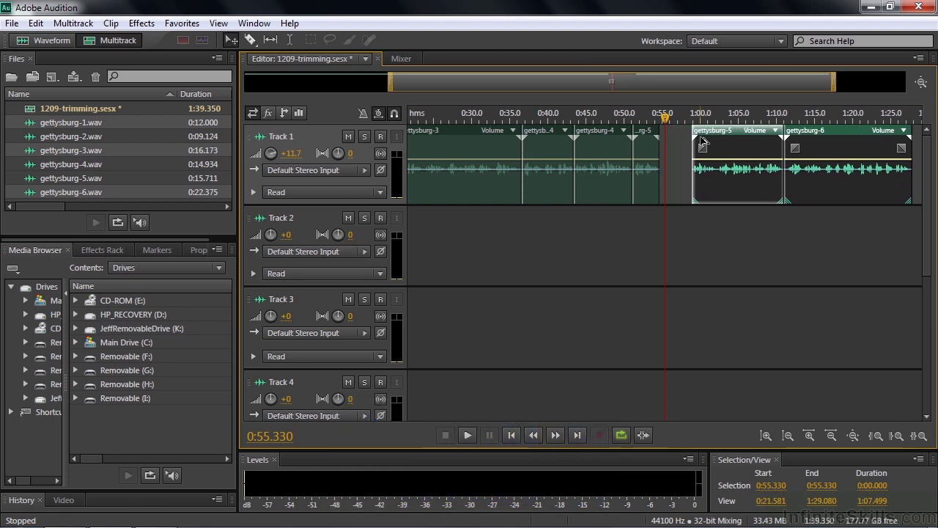